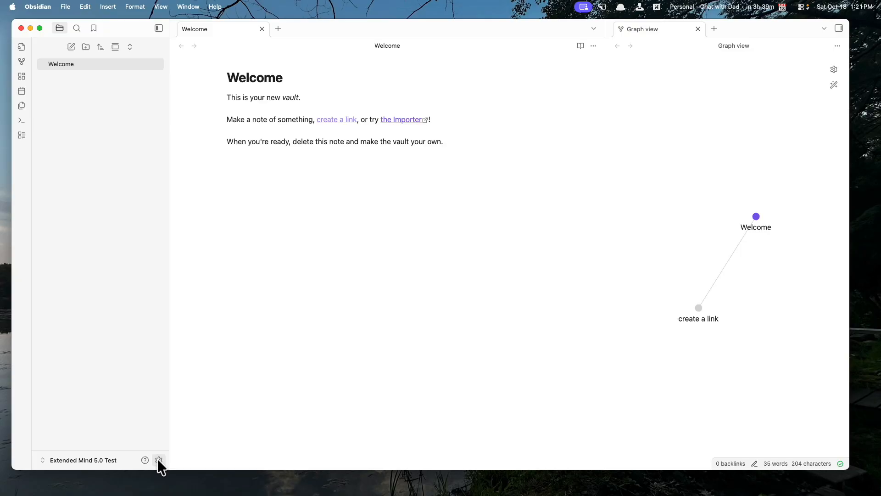
- Turn on community plugins for the vault and browse the community plugin directory
{"action": "left_click", "coordinate": [158, 459]}
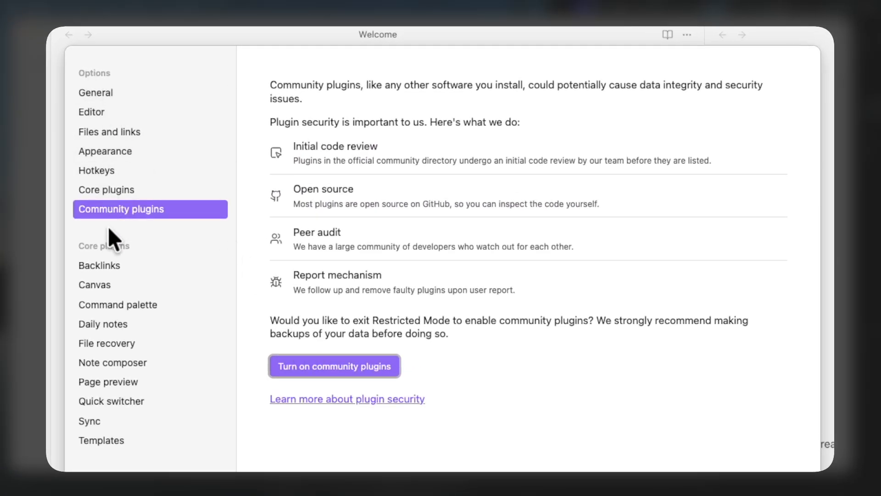
{"action": "left_click", "coordinate": [337, 365]}
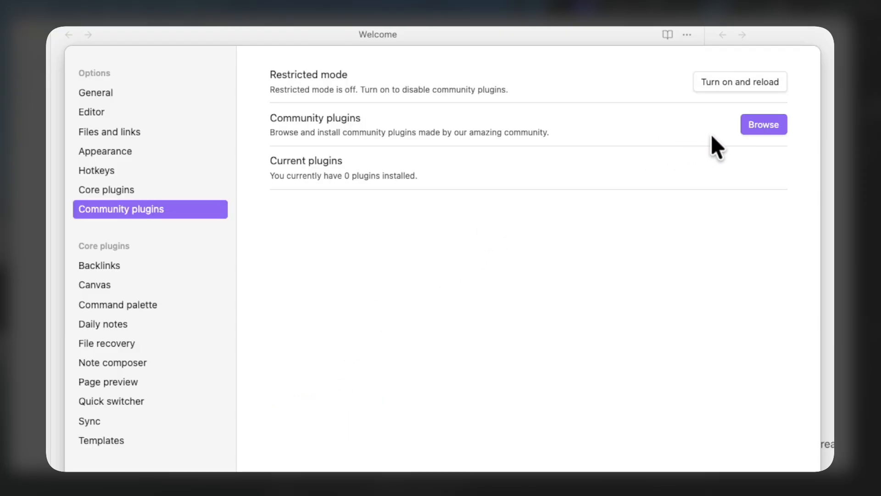
{"action": "left_click", "coordinate": [767, 125]}
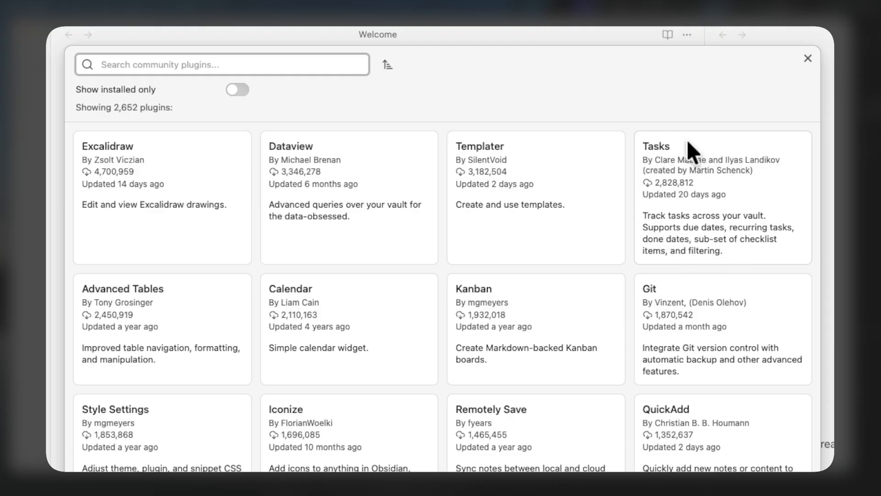
- Install and enable the Tasks community plugin
{"action": "left_click", "coordinate": [684, 214]}
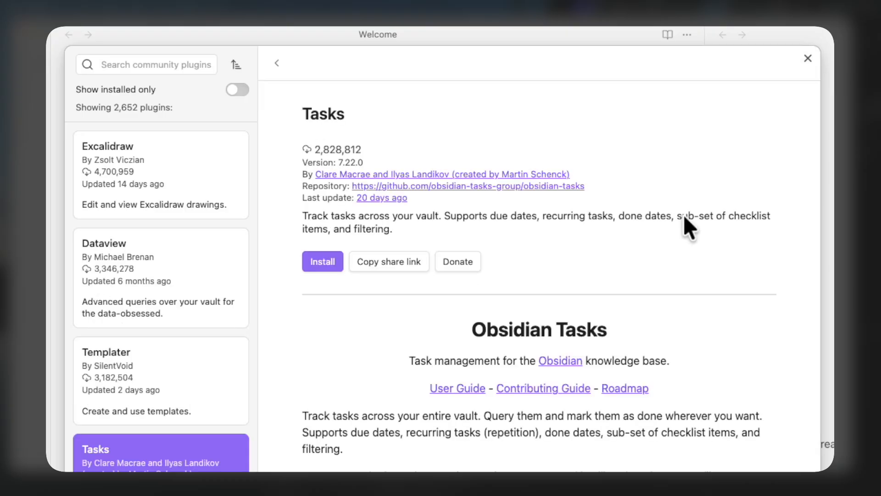
{"action": "left_click", "coordinate": [320, 261]}
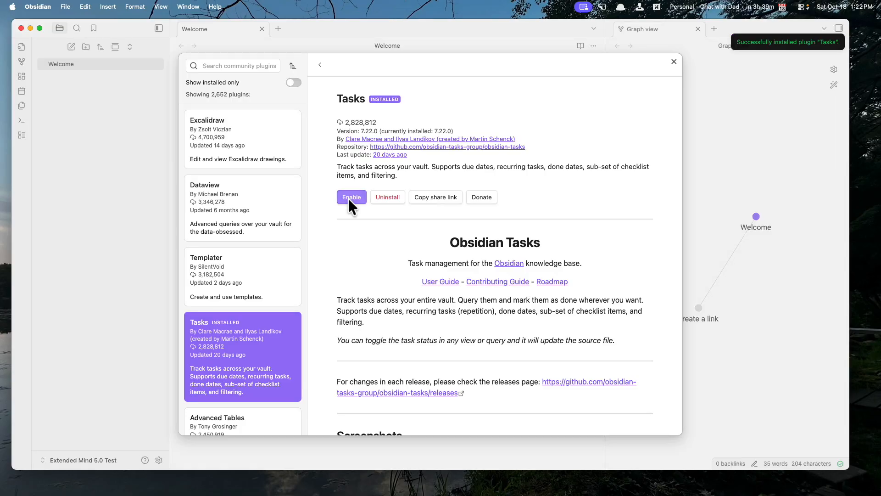
{"action": "left_click", "coordinate": [348, 197]}
- In the Tasks plugin's options, set the global task filter to #task
{"action": "left_click", "coordinate": [351, 199]}
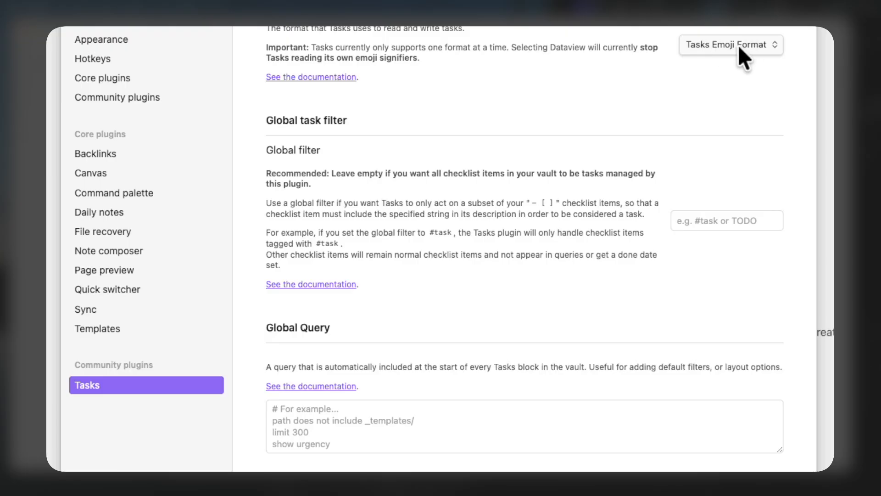
{"action": "left_click", "coordinate": [690, 220]}
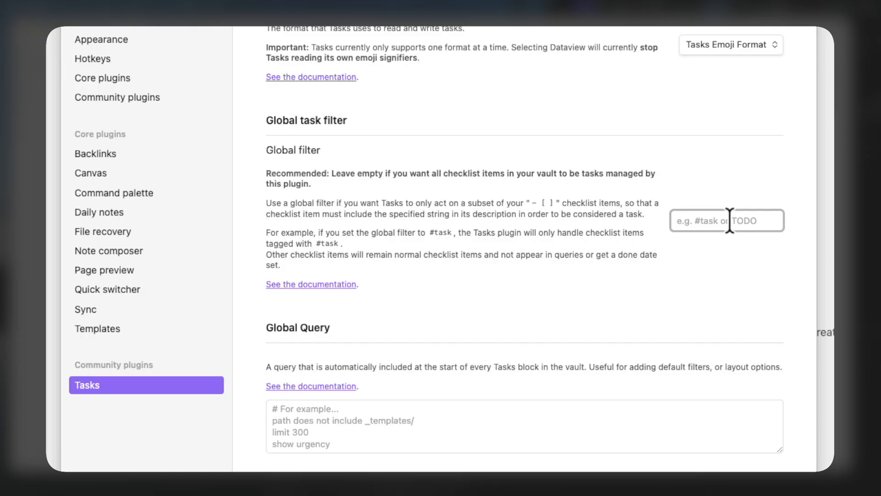
{"action": "type", "text": "#task"}
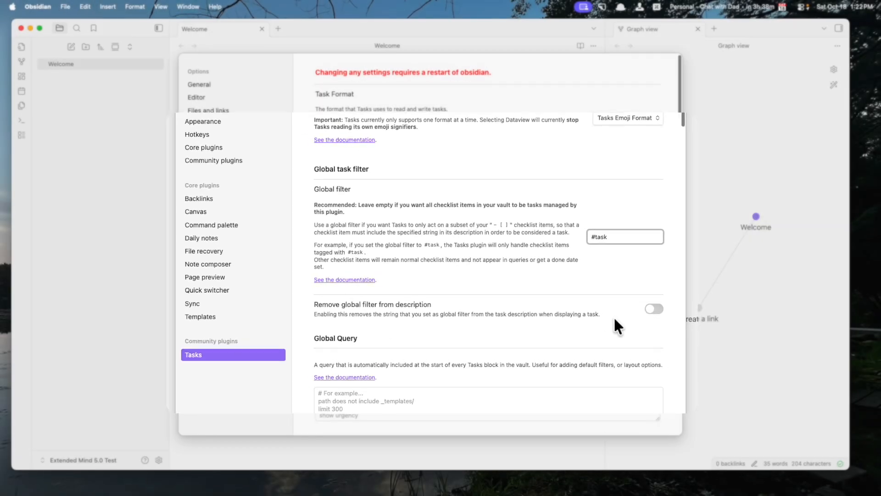
- Review the remaining Tasks plugin settings, from presets and statuses through dates, recurrence, auto-suggest and dialogs, and close the settings
{"action": "scroll", "coordinate": [713, 328], "scroll_direction": "down", "scroll_amount": 5}
{"action": "scroll", "coordinate": [613, 319], "scroll_direction": "down", "scroll_amount": 4}
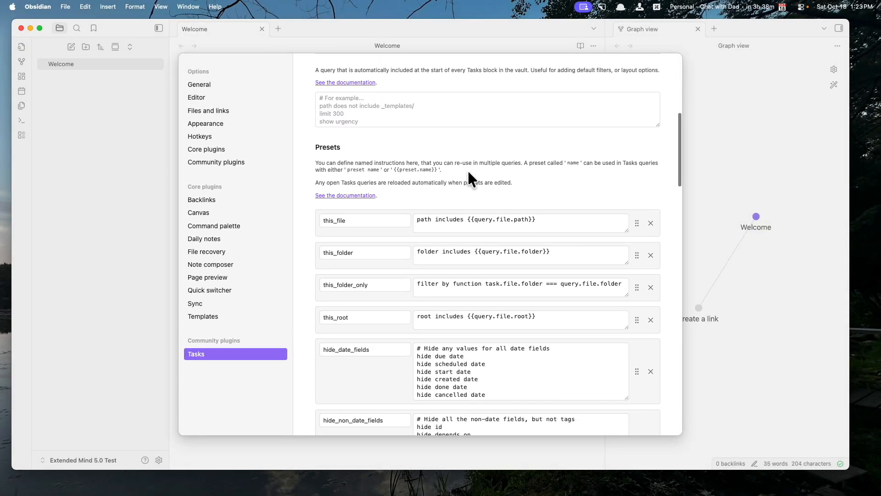
{"action": "scroll", "coordinate": [456, 173], "scroll_direction": "down", "scroll_amount": 12}
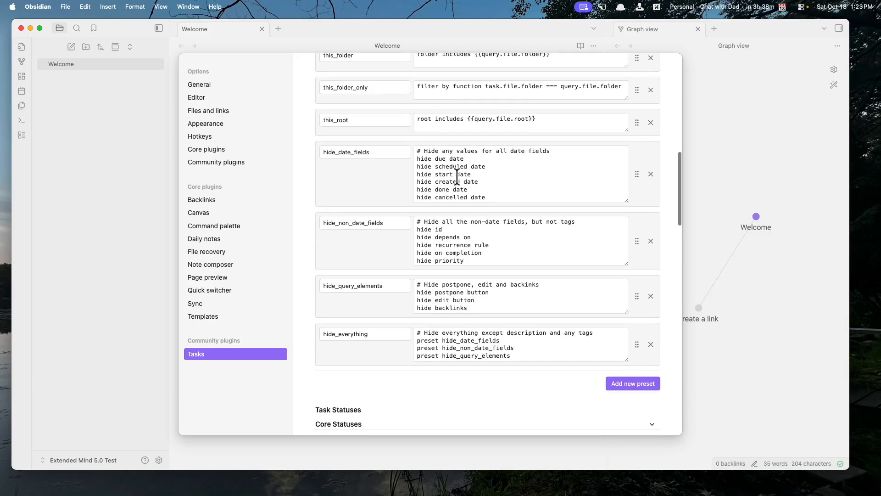
{"action": "scroll", "coordinate": [457, 201], "scroll_direction": "down", "scroll_amount": 4}
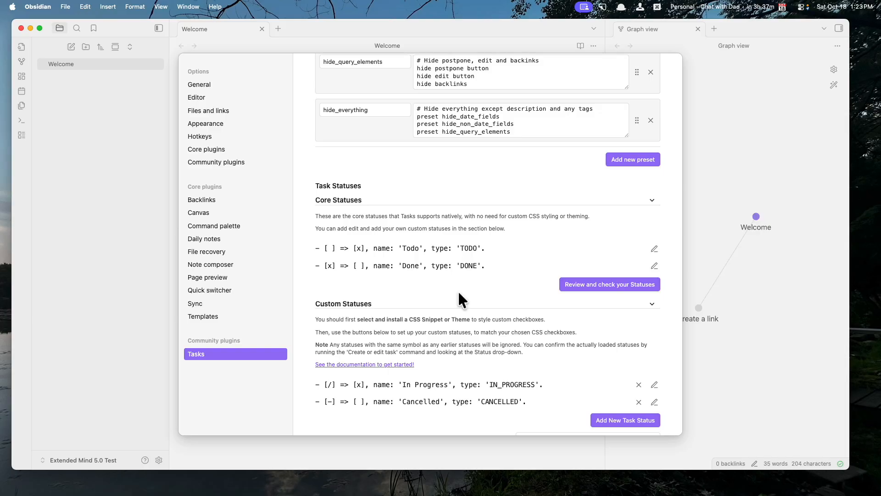
{"action": "scroll", "coordinate": [458, 290], "scroll_direction": "down", "scroll_amount": 9}
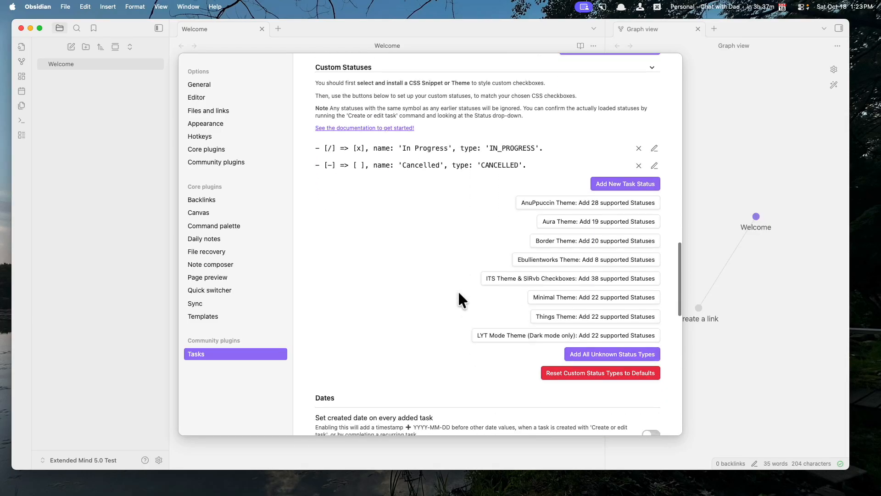
{"action": "scroll", "coordinate": [458, 296], "scroll_direction": "down", "scroll_amount": 8}
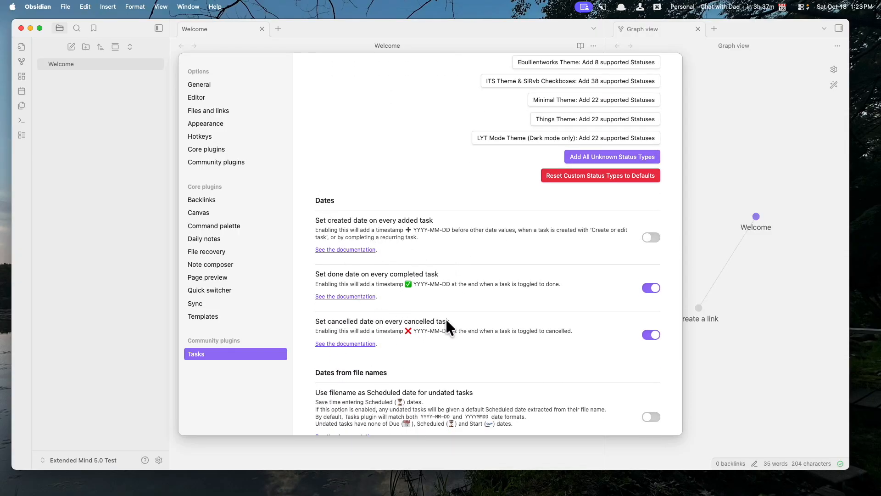
{"action": "scroll", "coordinate": [472, 314], "scroll_direction": "down", "scroll_amount": 8}
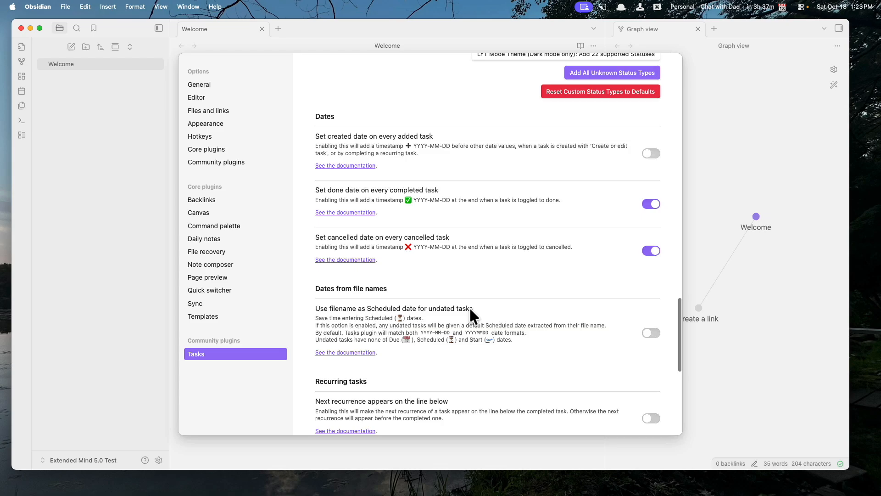
{"action": "scroll", "coordinate": [469, 307], "scroll_direction": "down", "scroll_amount": 4}
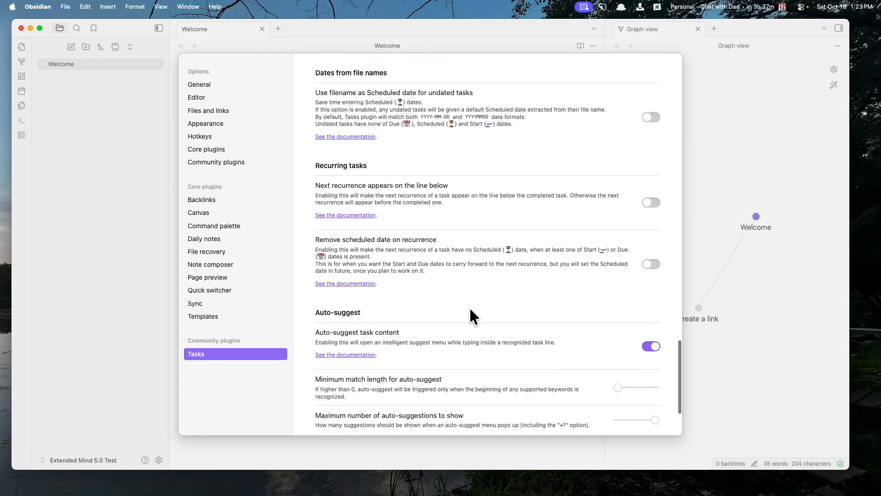
{"action": "scroll", "coordinate": [446, 288], "scroll_direction": "down", "scroll_amount": 3}
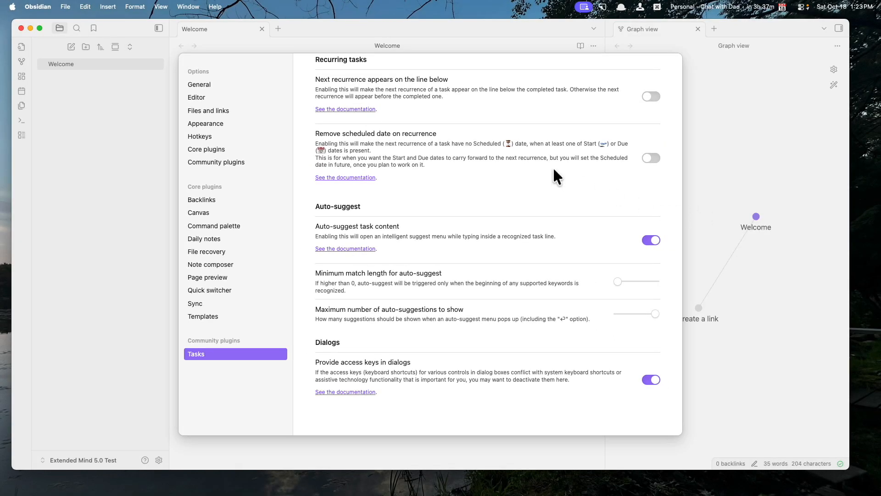
{"action": "left_click", "coordinate": [702, 245]}
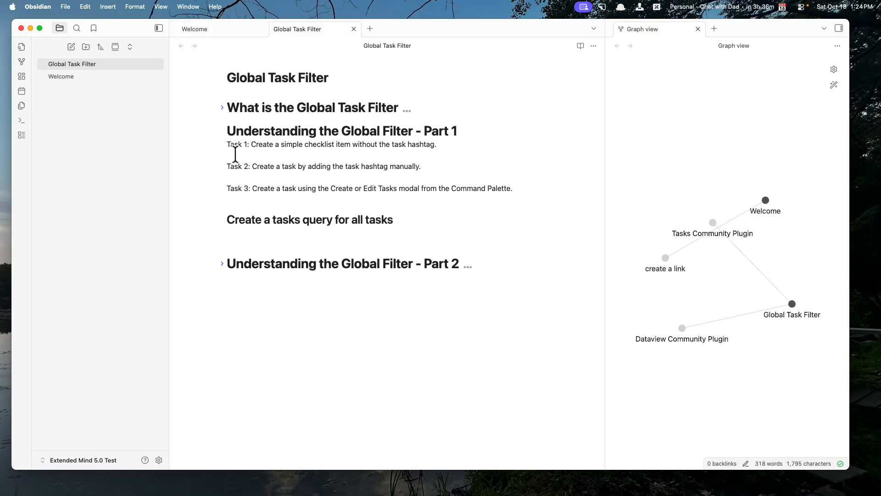
- Look over the folded sections "What is the Global Task Filter" and "Understanding the Global Filter - Part 2", leaving both folded
{"action": "left_click", "coordinate": [222, 105]}
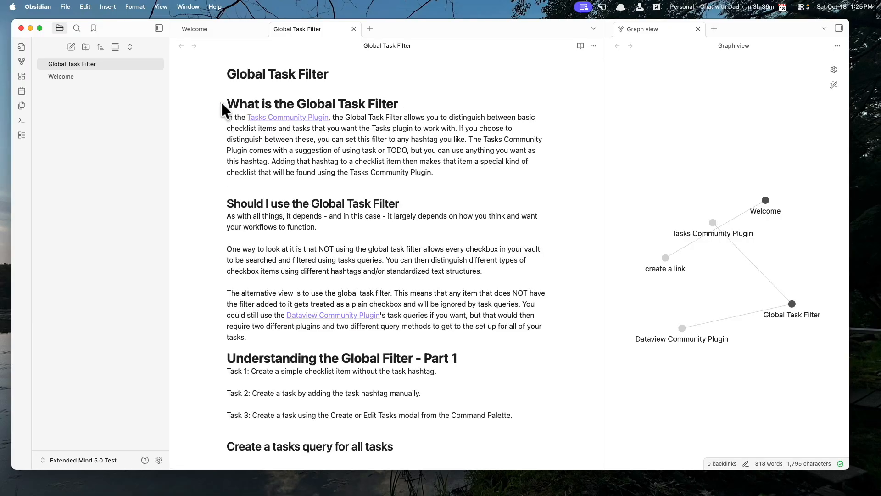
{"action": "left_click", "coordinate": [221, 105]}
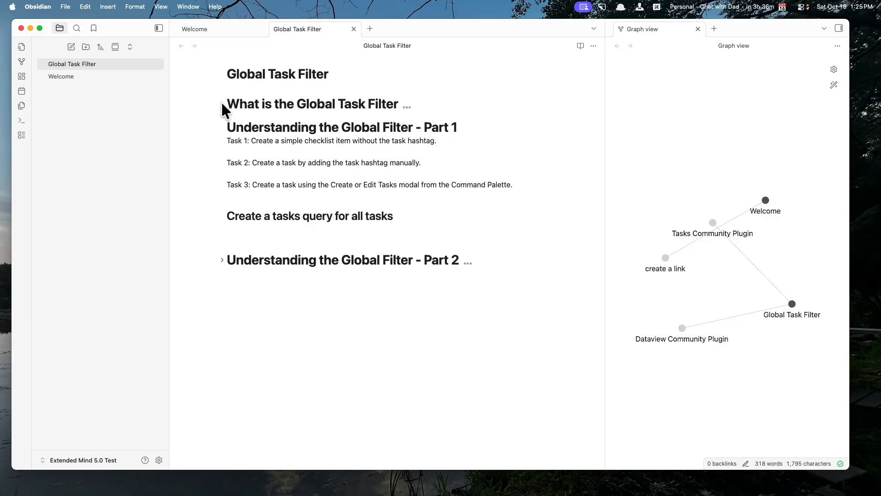
{"action": "left_click", "coordinate": [222, 261]}
{"action": "left_click", "coordinate": [222, 261]}
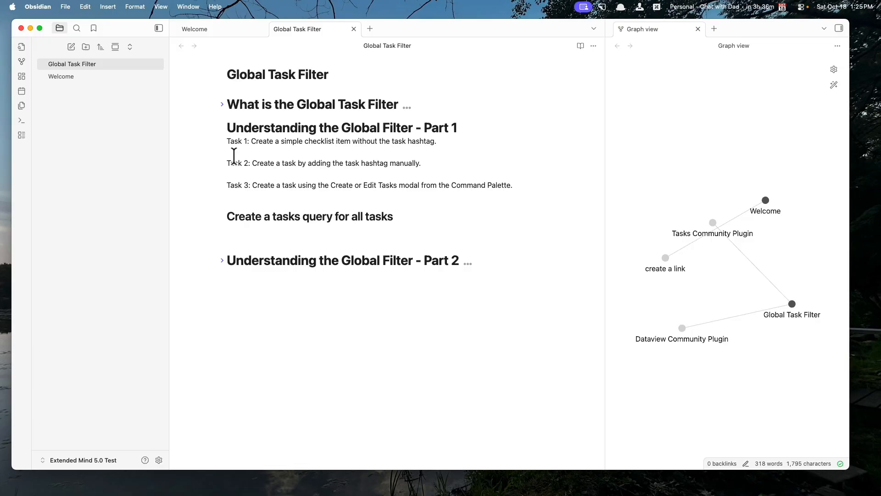
{"action": "scroll", "coordinate": [231, 152], "scroll_direction": "down", "scroll_amount": 1}
{"action": "scroll", "coordinate": [231, 152], "scroll_direction": "up", "scroll_amount": 1}
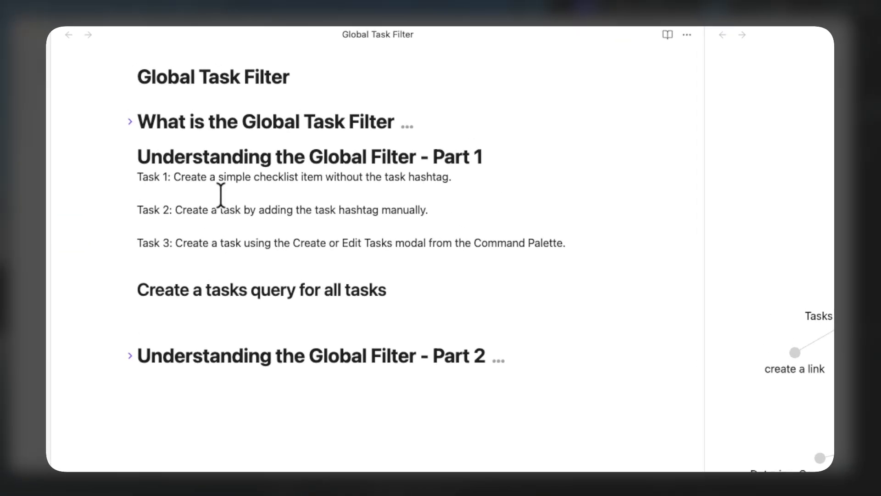
- Under the Task 1 line, create a plain checklist with the items Shorts, T-shirts, Jeans and Shoes, followed by a blank line
{"action": "type", "text": "- ["}
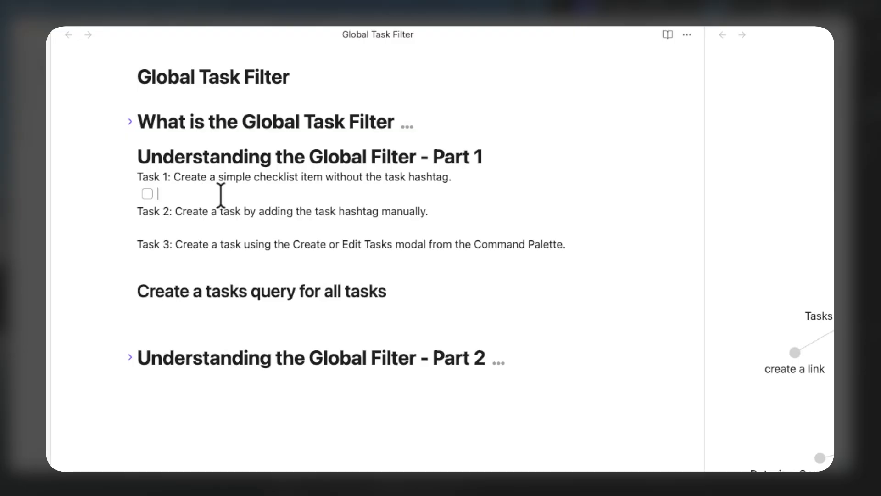
{"action": "type", "text": "Shorts"}
{"action": "key", "text": "Return"}
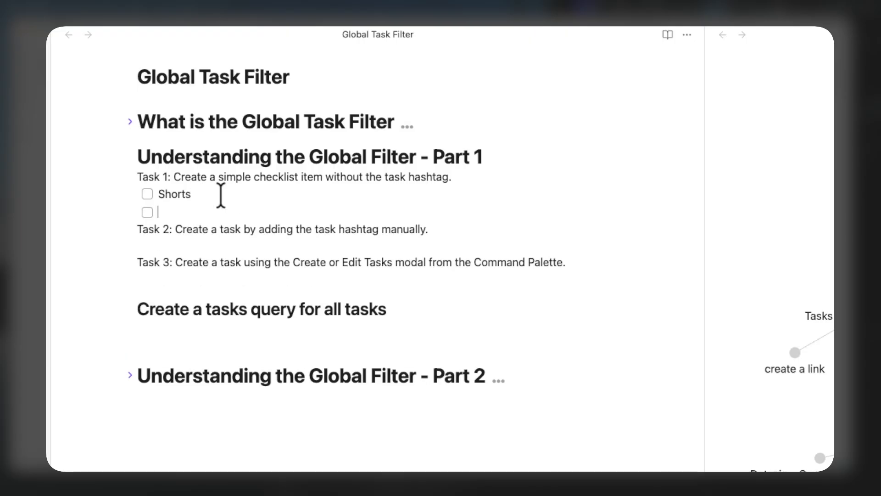
{"action": "type", "text": "Tshirt"}
{"action": "key", "text": "BackSpace"}
{"action": "key", "text": "BackSpace"}
{"action": "key", "text": "BackSpace"}
{"action": "key", "text": "BackSpace"}
{"action": "key", "text": "BackSpace"}
{"action": "type", "text": "-shirts"}
{"action": "key", "text": "Return"}
{"action": "type", "text": "Jeans"}
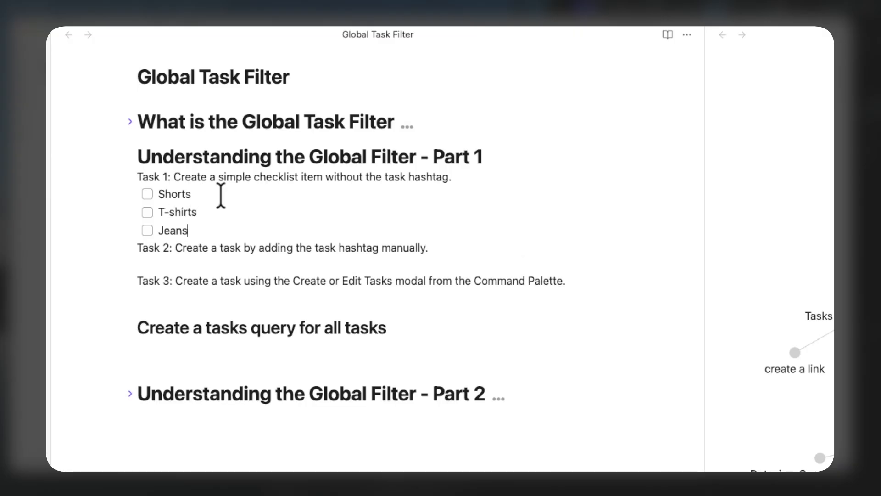
{"action": "key", "text": "Return"}
{"action": "type", "text": "Shoes"}
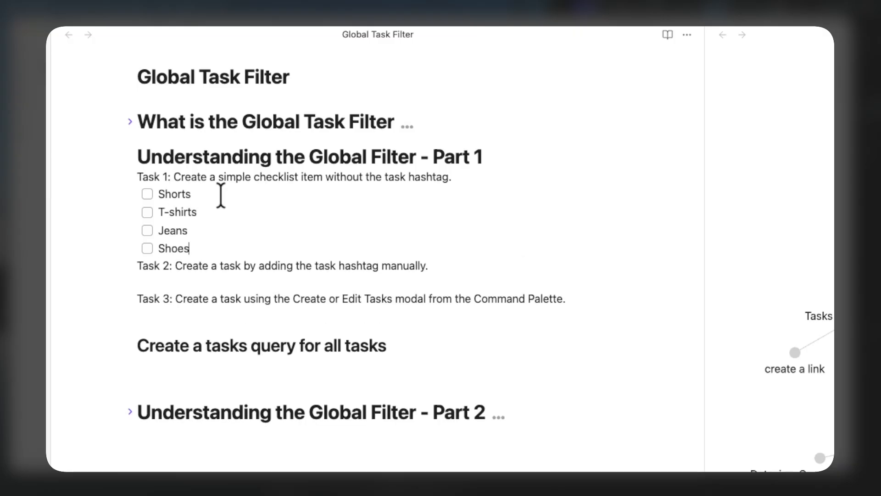
{"action": "key", "text": "Return"}
{"action": "key", "text": "Return"}
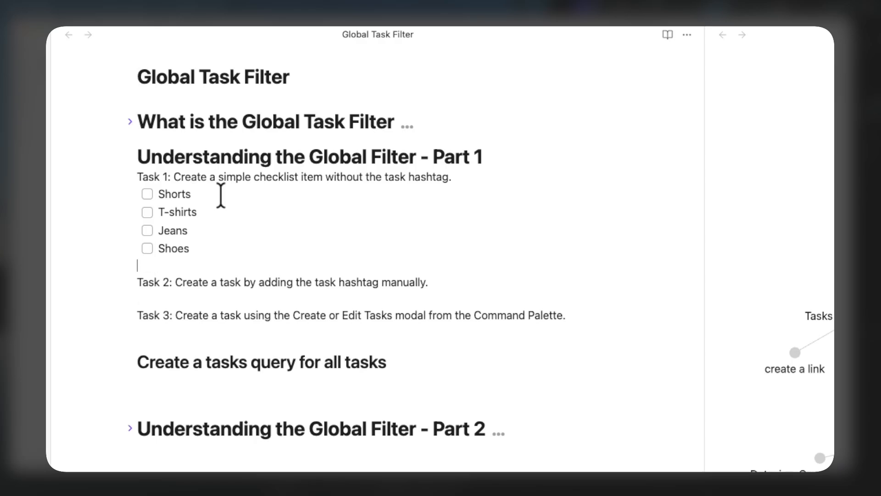
- Under the Task 2 line, add a checklist item tagged #task with the text "Pack for the New York Trip"
{"action": "scroll", "coordinate": [221, 195], "scroll_direction": "down", "scroll_amount": 3}
{"action": "left_click", "coordinate": [233, 229]}
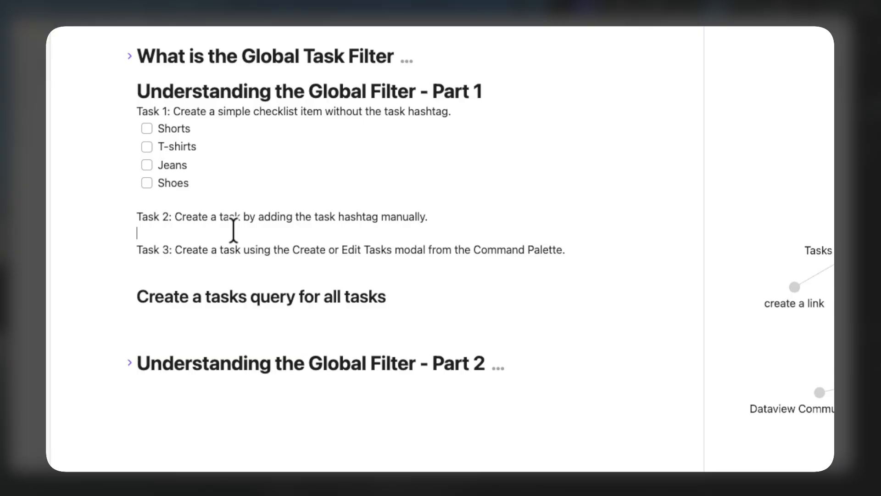
{"action": "type", "text": "- [ ] "}
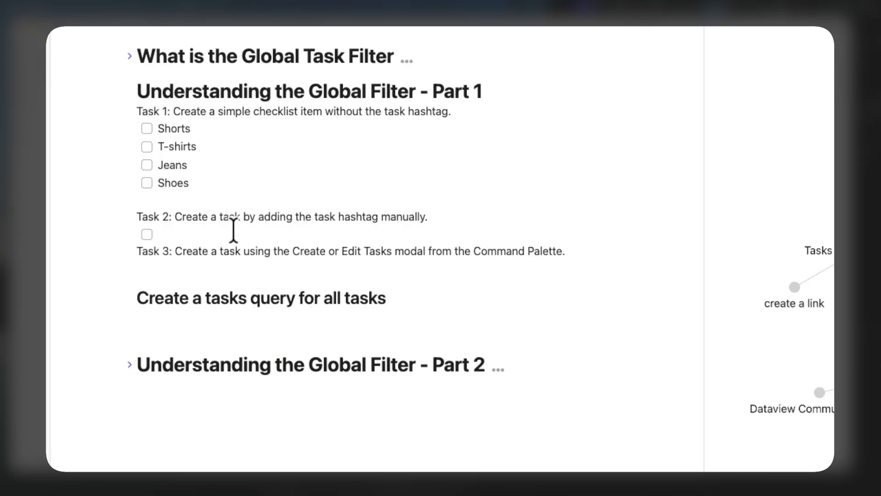
{"action": "type", "text": "#task"}
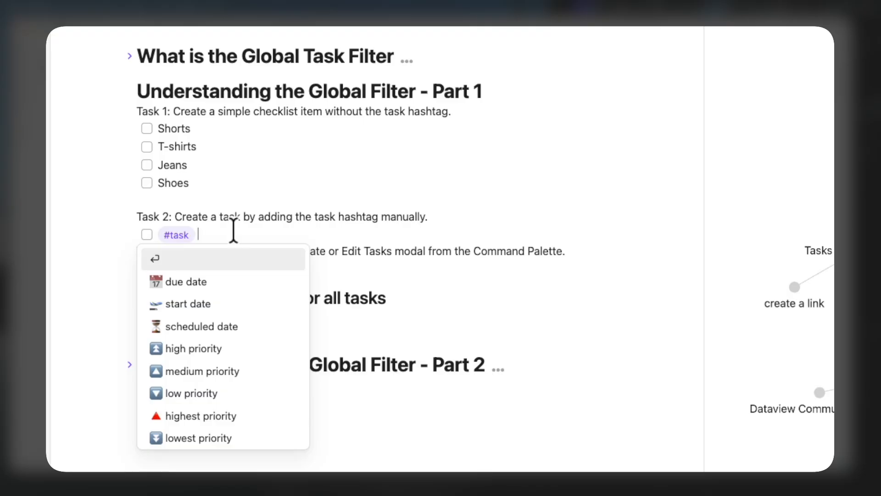
{"action": "type", "text": "Pack for the New York Trip"}
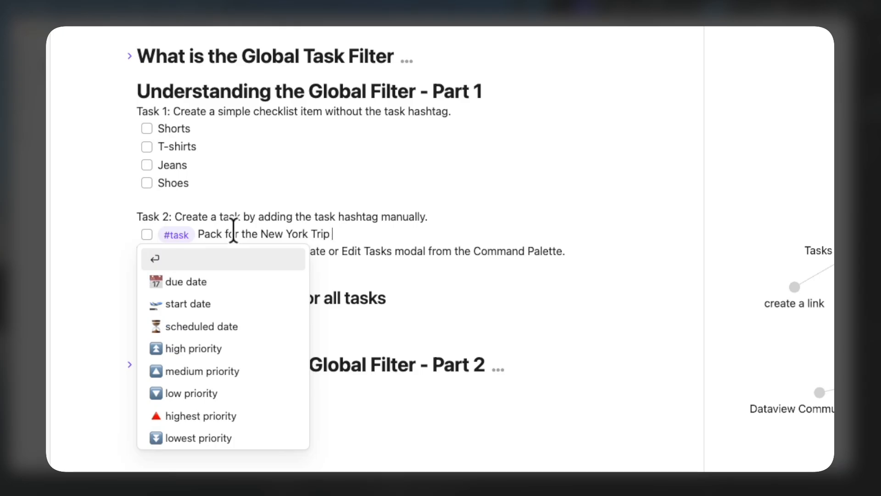
- Give the New York trip task a due date of tomorrow (2025-10-19) using the task suggestions
{"action": "type", "text": " d"}
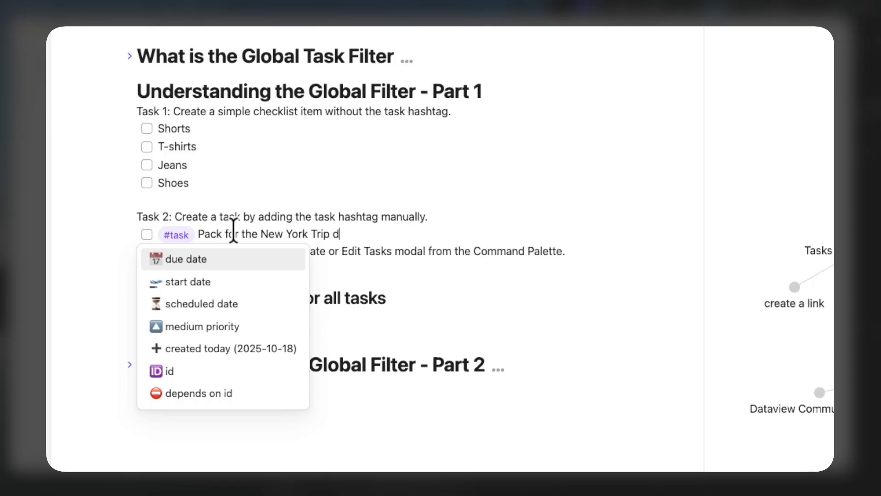
{"action": "key", "text": "Return"}
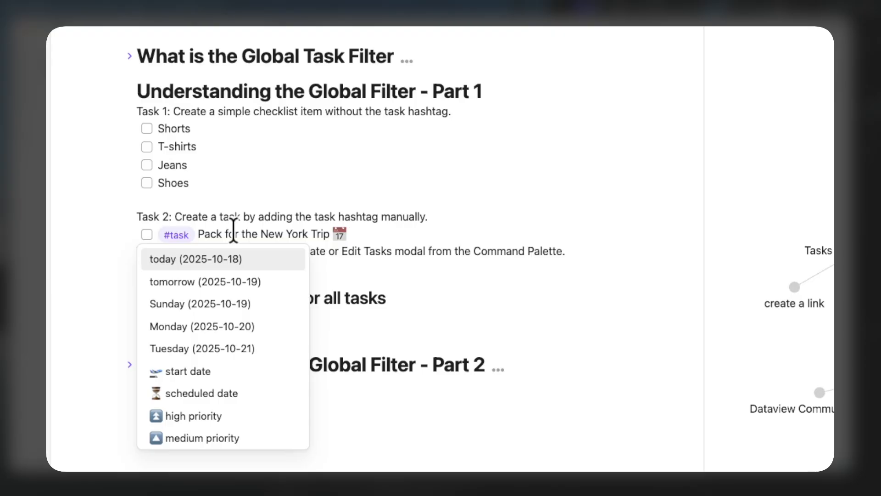
{"action": "key", "text": "Down"}
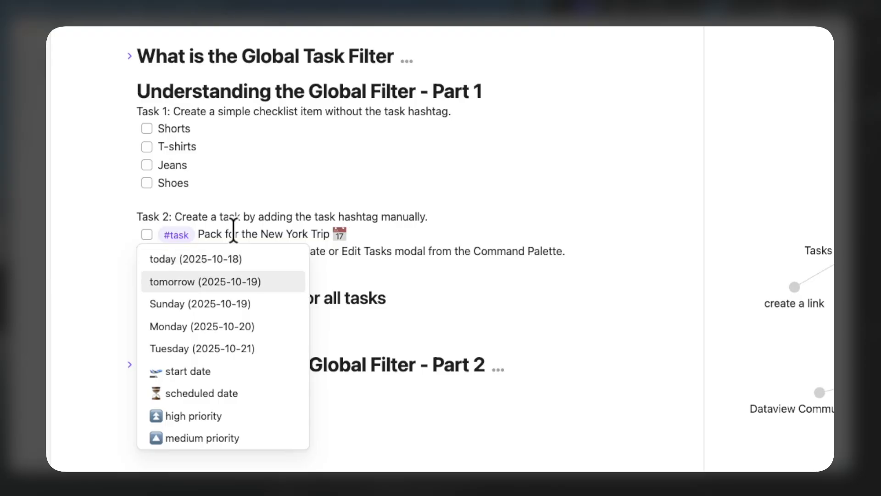
{"action": "key", "text": "Return"}
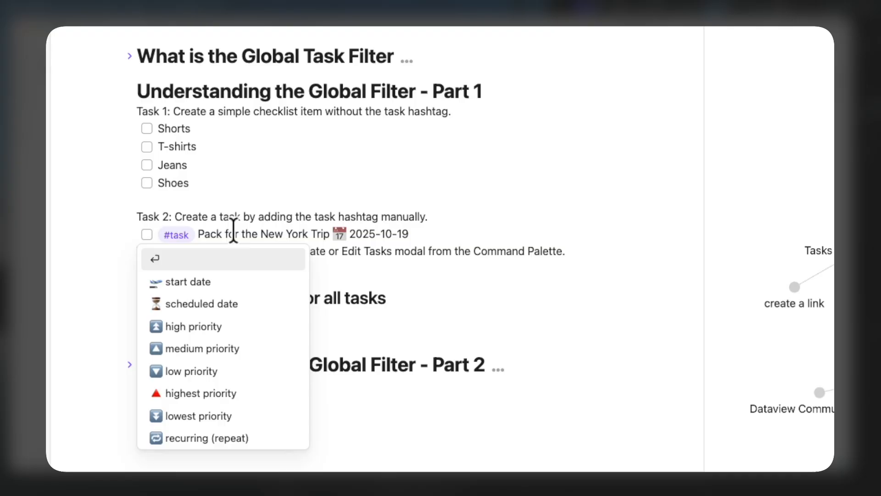
- Look through the remaining task suggestions for the New York trip task, from start date down to id, without choosing one
{"action": "key", "text": "Down"}
{"action": "key", "text": "Down"}
{"action": "key", "text": "Down"}
{"action": "key", "text": "Down"}
{"action": "key", "text": "Down"}
{"action": "key", "text": "Down"}
{"action": "key", "text": "Down"}
{"action": "key", "text": "Down"}
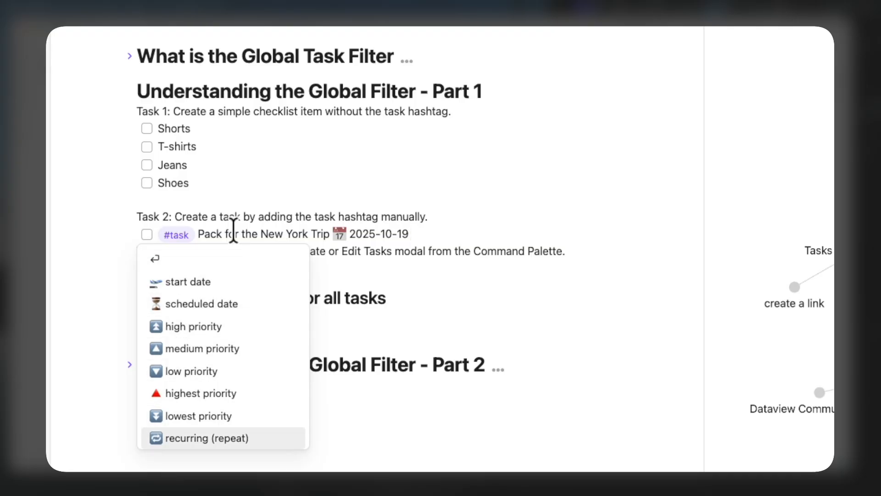
{"action": "key", "text": "Down"}
{"action": "key", "text": "Down"}
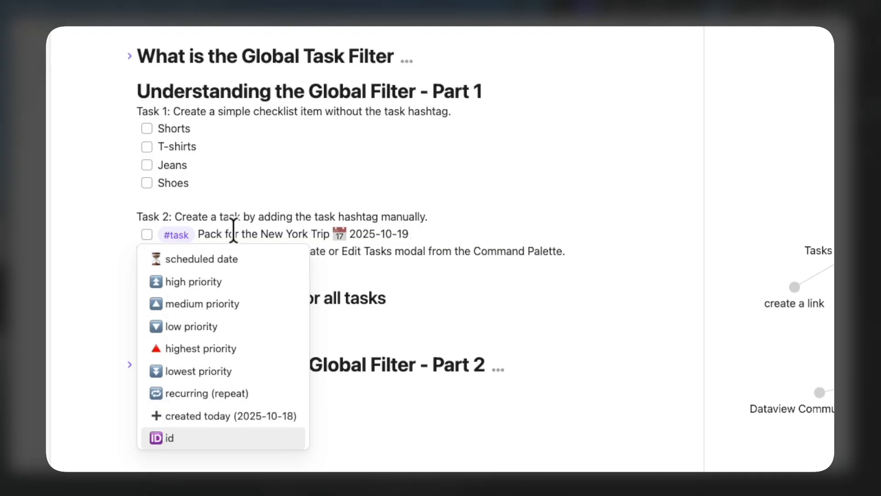
{"action": "key", "text": "Up"}
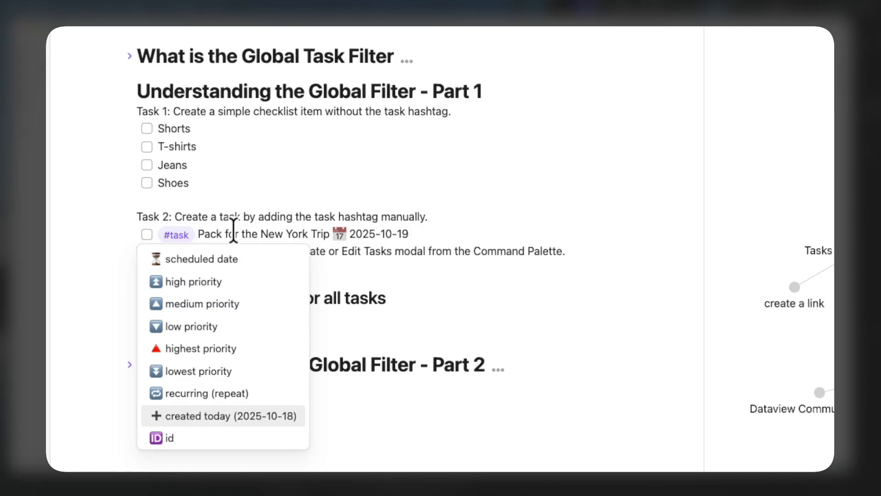
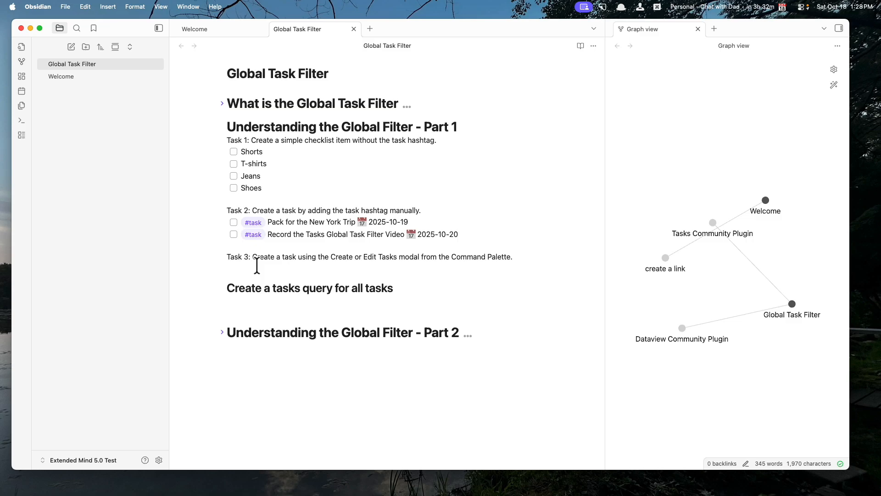
- Start a new task under the Task 3 line with the description "Read Chapters 1 - 5 of The Soul of Wealth" and due date Nov 10
{"action": "key", "text": "super+p"}
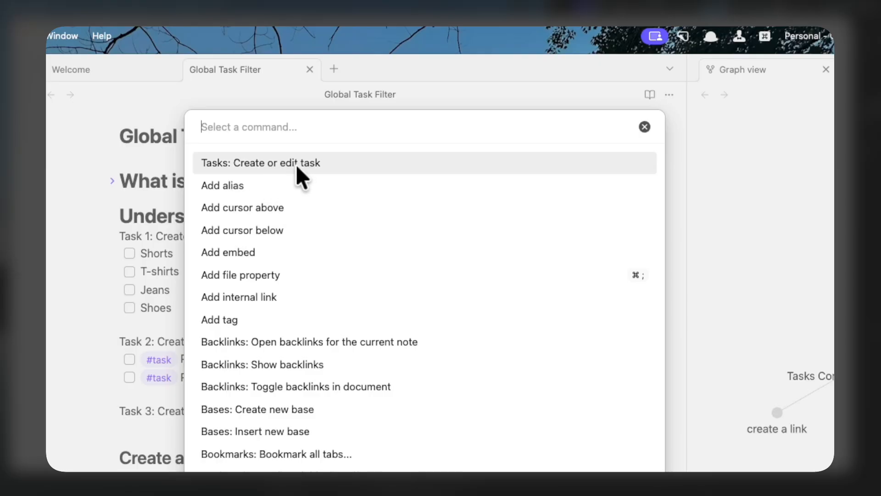
{"action": "type", "text": "Task"}
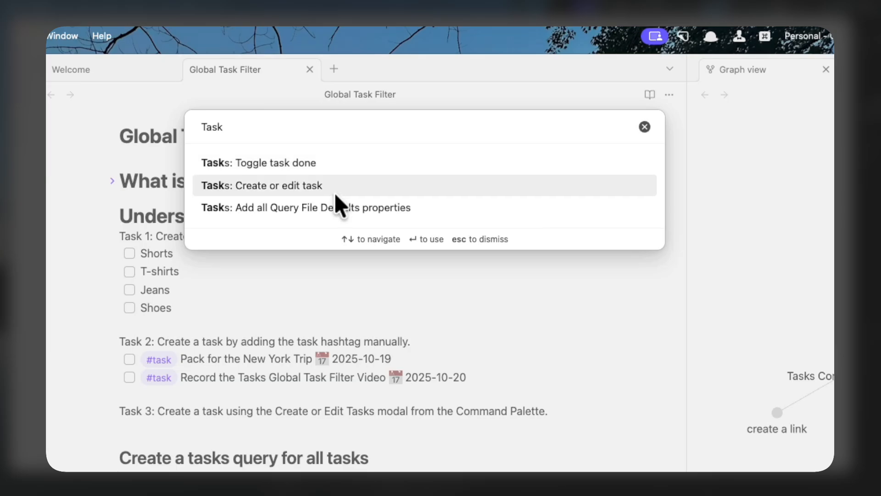
{"action": "left_click", "coordinate": [301, 183]}
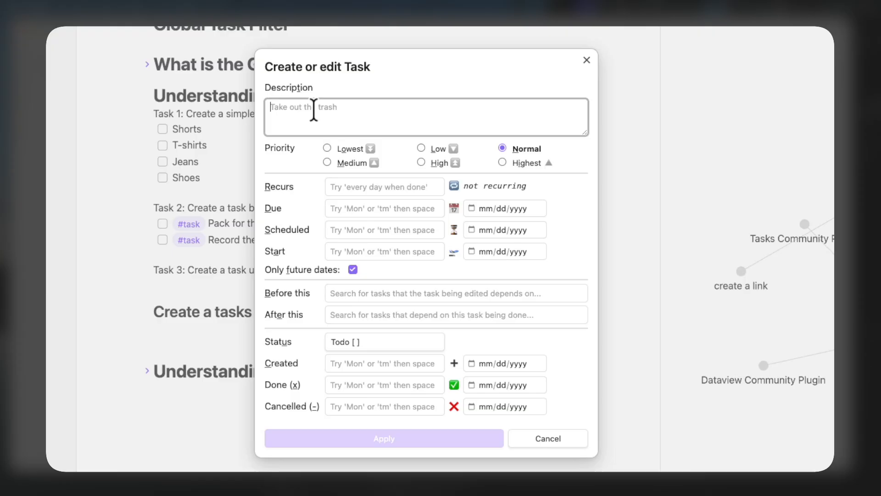
{"action": "type", "text": "Read "}
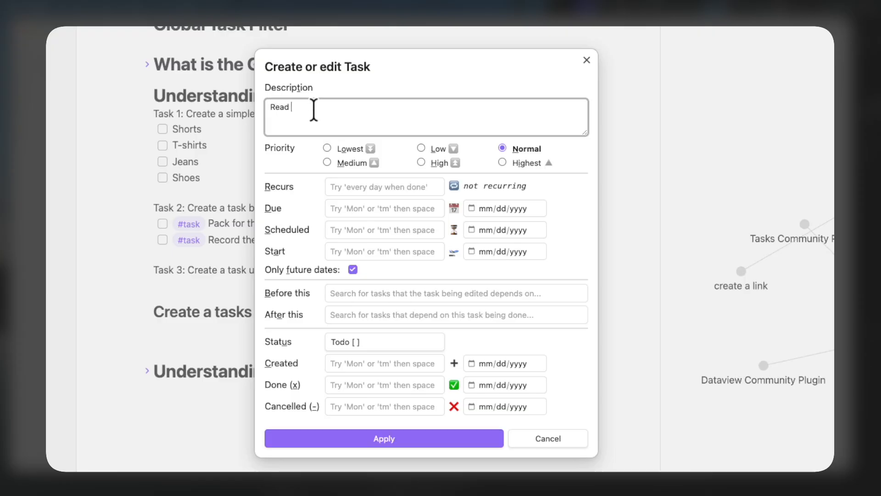
{"action": "type", "text": "Chapters 1 - 5 of The Soul of Weal"}
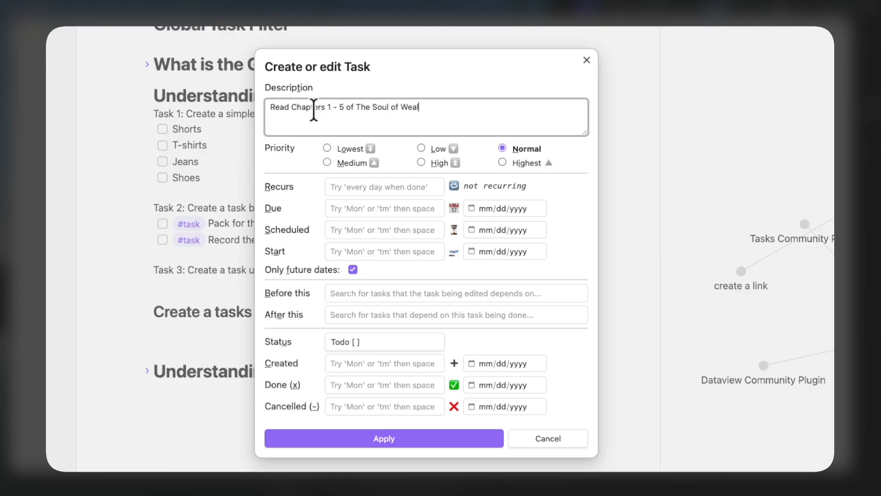
{"action": "type", "text": "th"}
{"action": "left_click", "coordinate": [361, 209]}
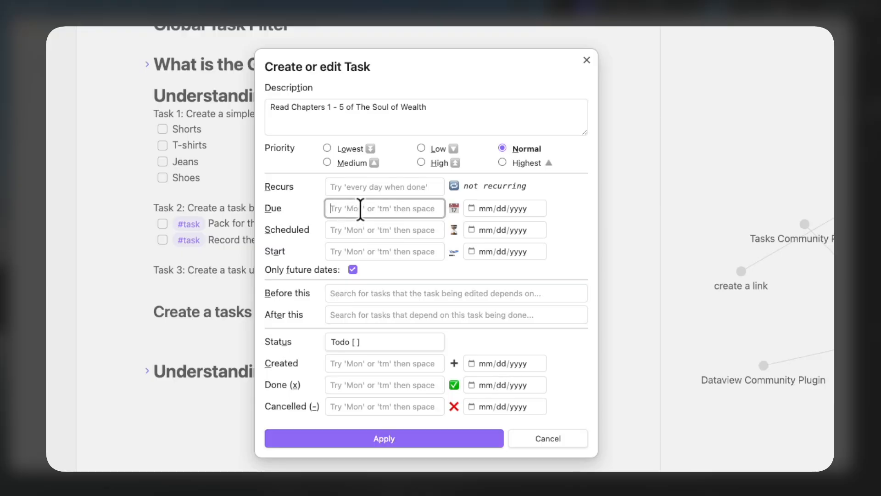
{"action": "type", "text": "Nov 10"}
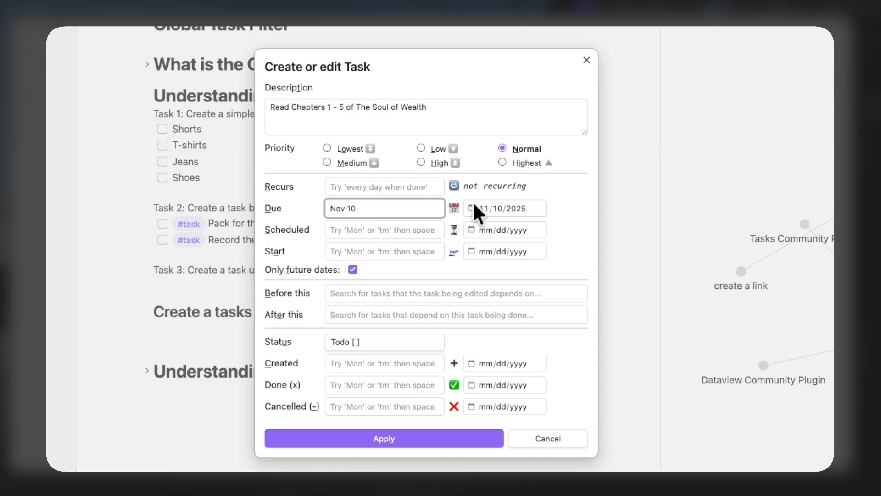
- Look over the task's scheduled date calendar, its before and after dependency options and the status choices, keeping the status at Todo
{"action": "left_click", "coordinate": [470, 230]}
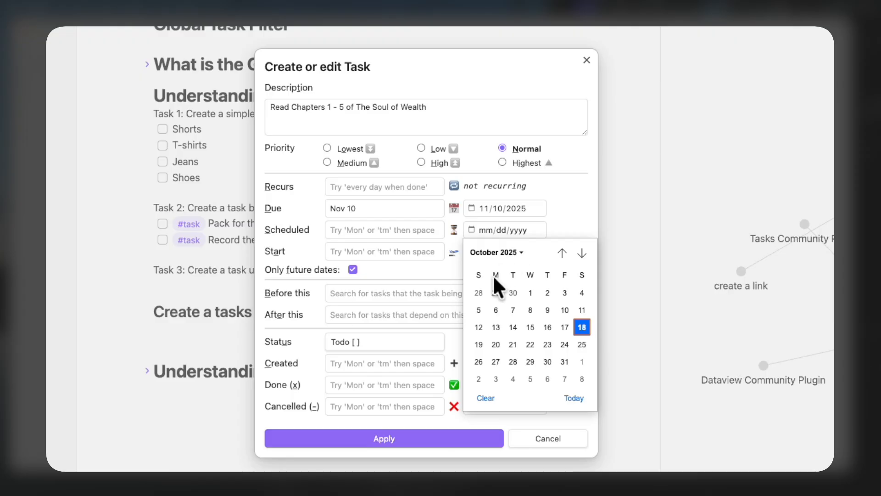
{"action": "left_click", "coordinate": [558, 187]}
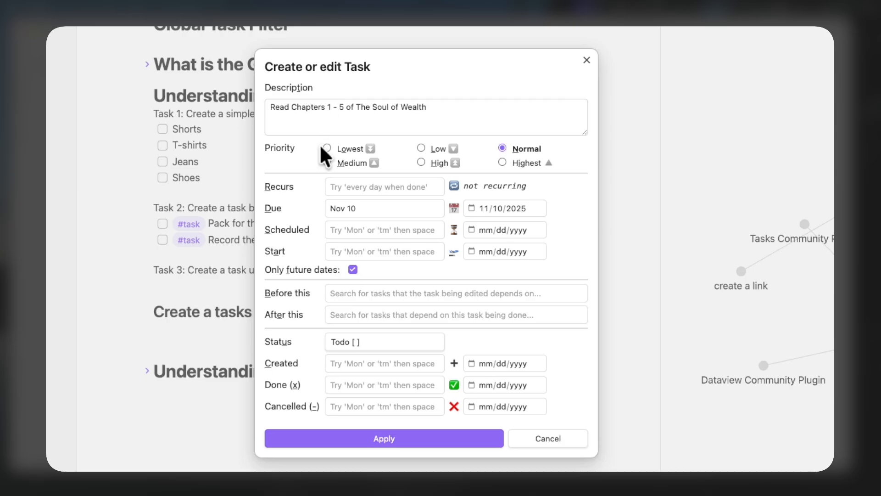
{"action": "left_click", "coordinate": [340, 315]}
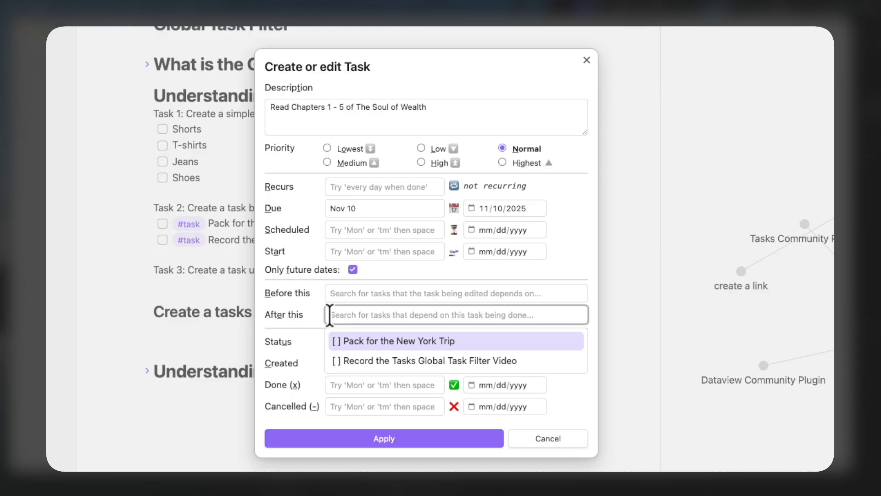
{"action": "left_click", "coordinate": [280, 291]}
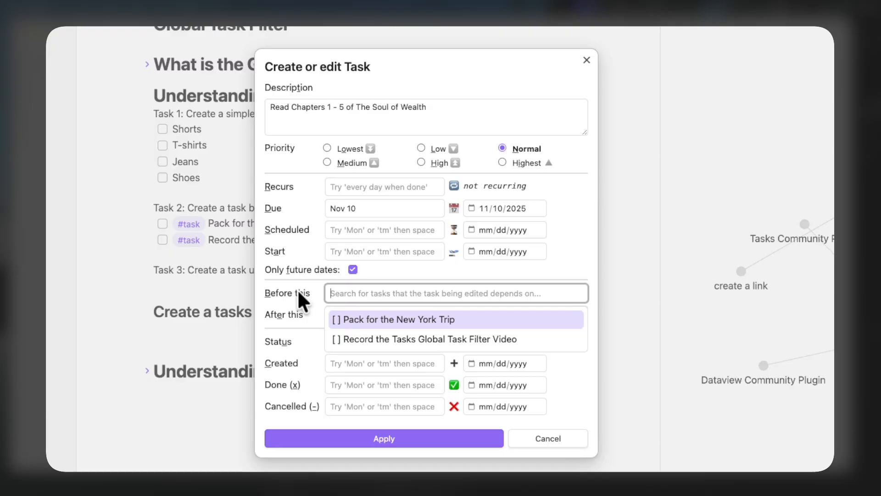
{"action": "left_click", "coordinate": [299, 282]}
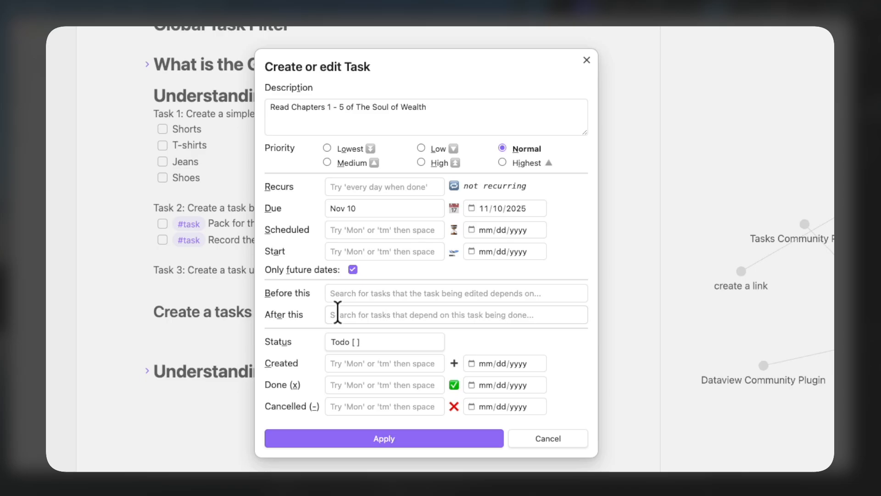
{"action": "left_click", "coordinate": [358, 342]}
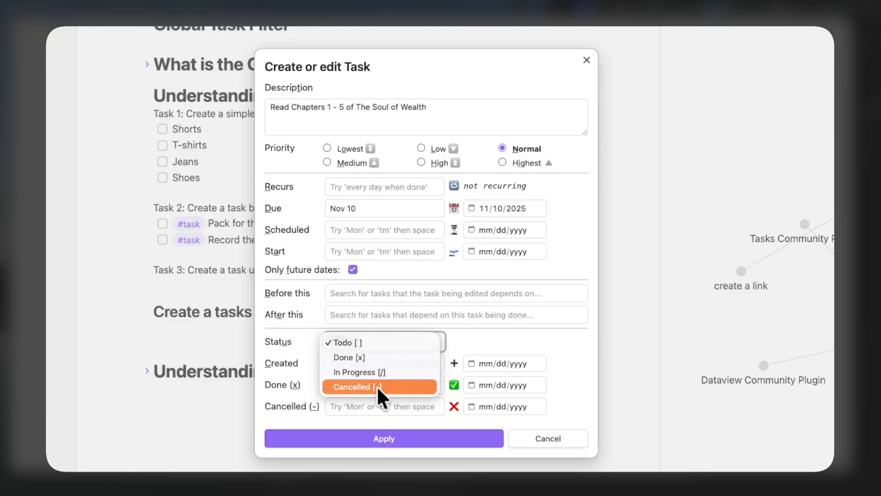
{"action": "left_click", "coordinate": [376, 342]}
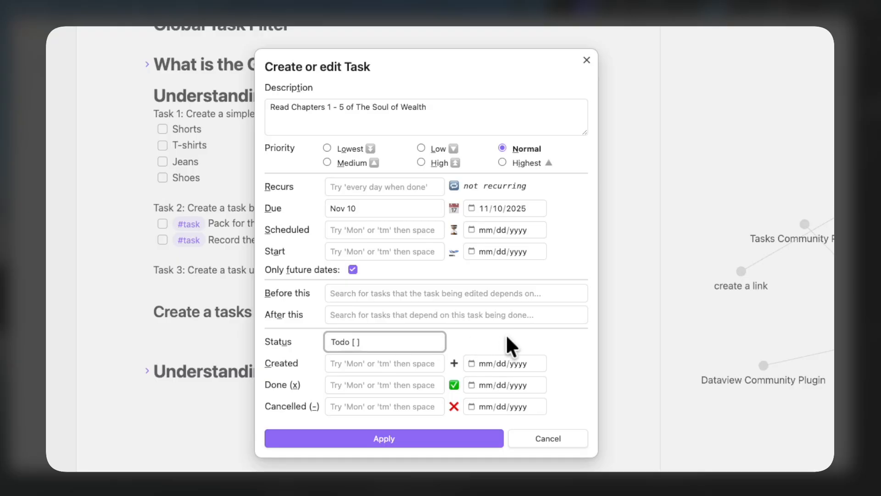
- Set the reading task's created date to 10/18/2025 and apply the task to the note
{"action": "left_click", "coordinate": [362, 363]}
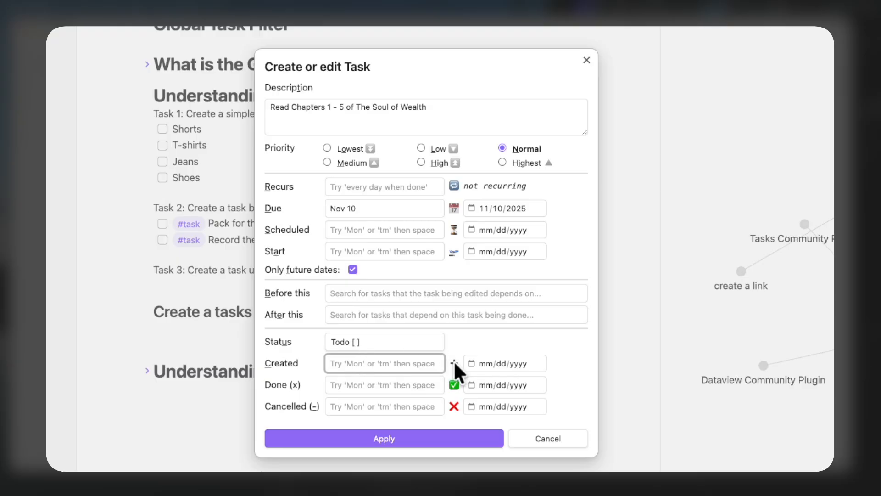
{"action": "left_click", "coordinate": [472, 363]}
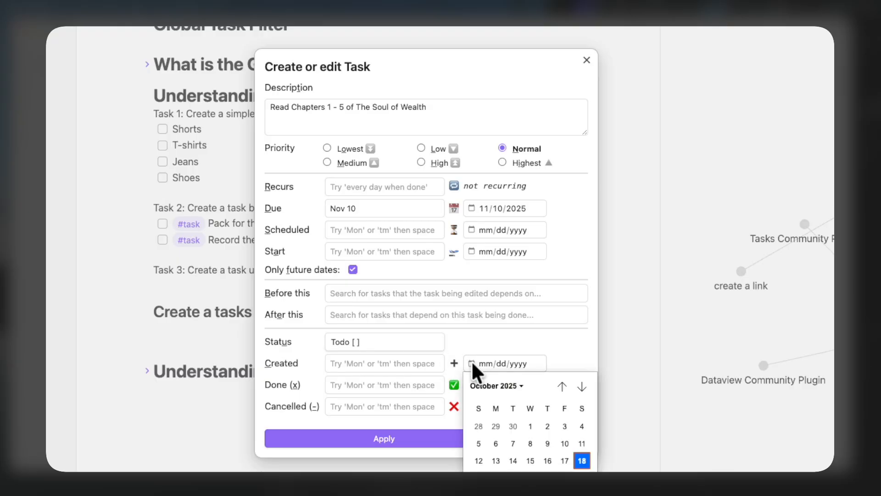
{"action": "left_click", "coordinate": [588, 466]}
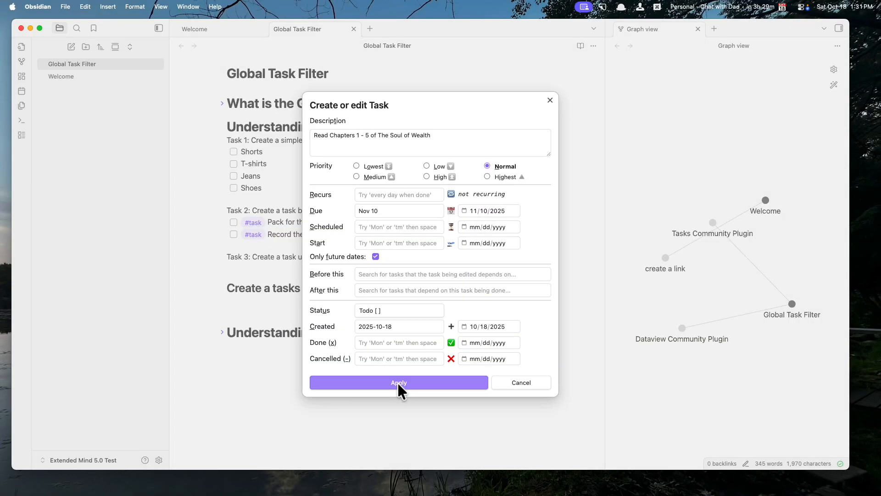
{"action": "left_click", "coordinate": [397, 382]}
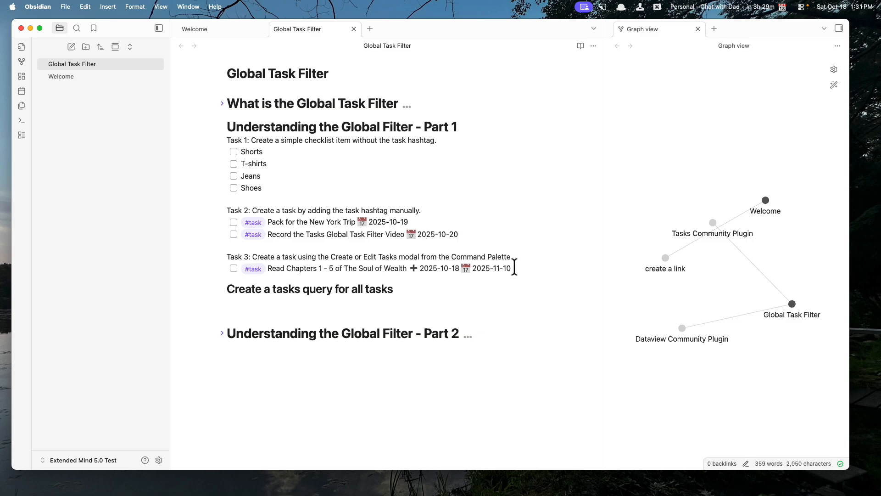
- Under the heading "Create a tasks query for all tasks", insert an otherwise empty tasks code block and render it
{"action": "left_click", "coordinate": [232, 302]}
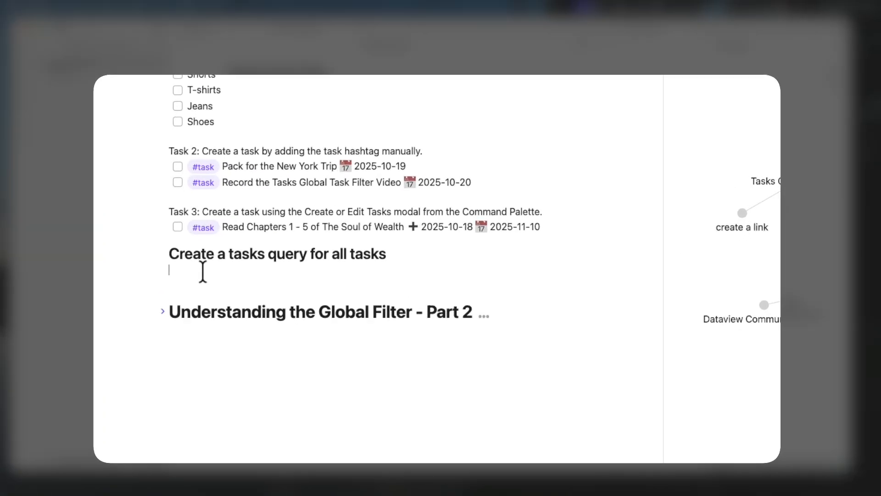
{"action": "type", "text": "```"}
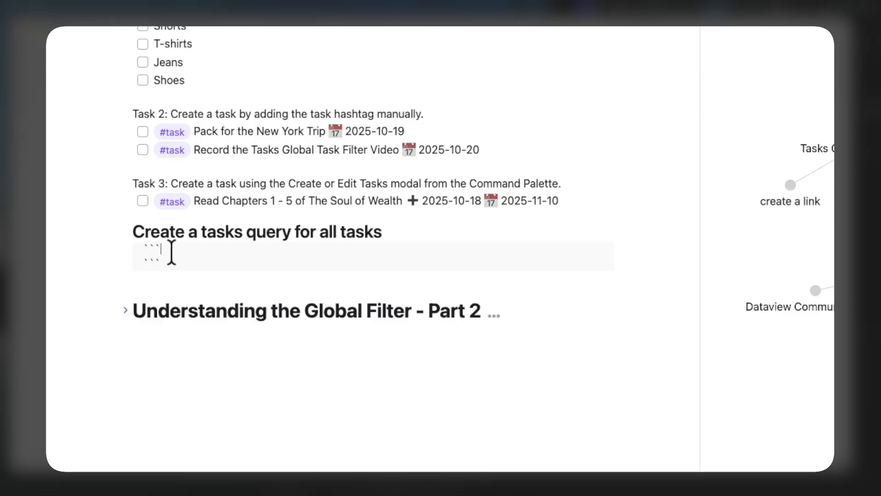
{"action": "type", "text": "tasks"}
{"action": "key", "text": "Down"}
{"action": "key", "text": "Down"}
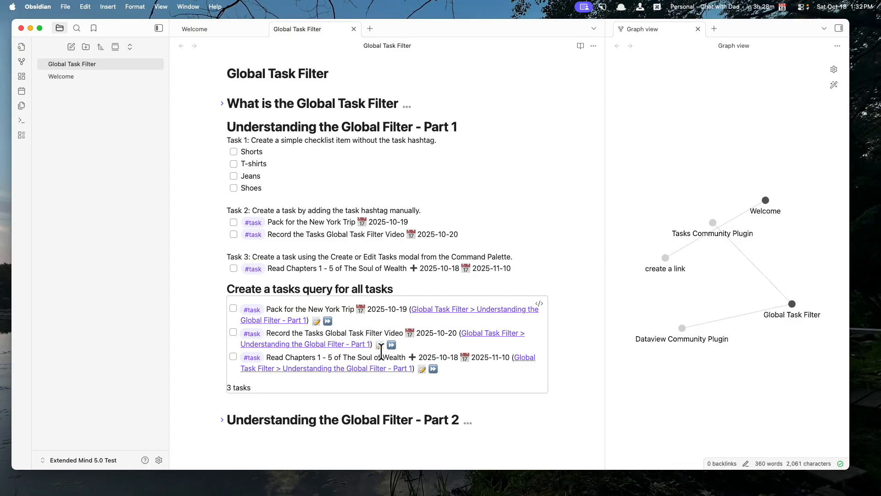
- Enable "Remove global filter from description" in the Tasks plugin settings and restart the app to apply it
{"action": "left_click", "coordinate": [158, 460]}
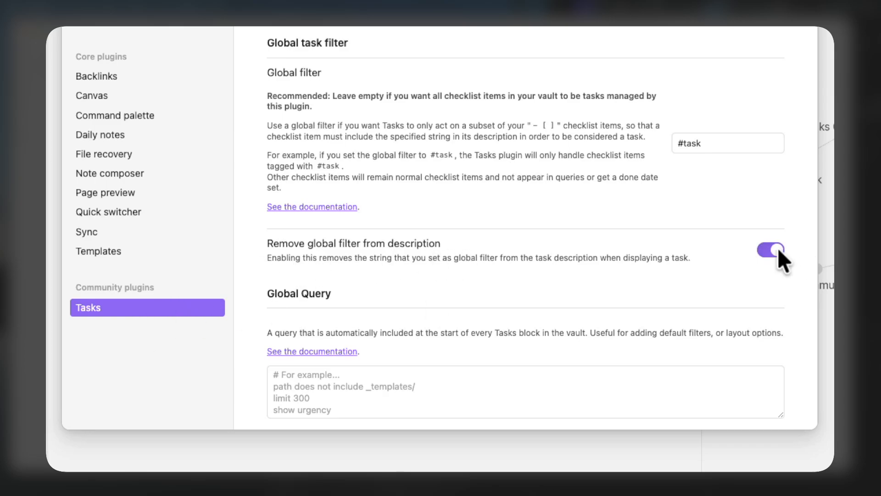
{"action": "left_click", "coordinate": [434, 448]}
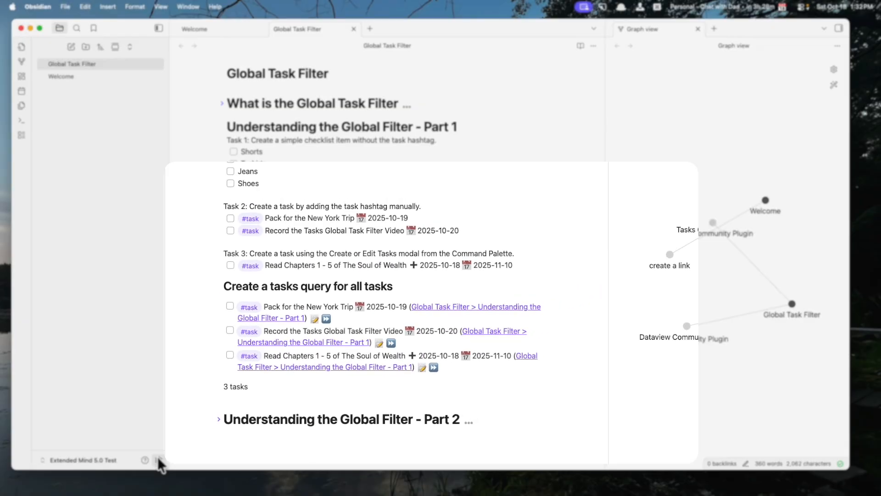
{"action": "left_click", "coordinate": [159, 459]}
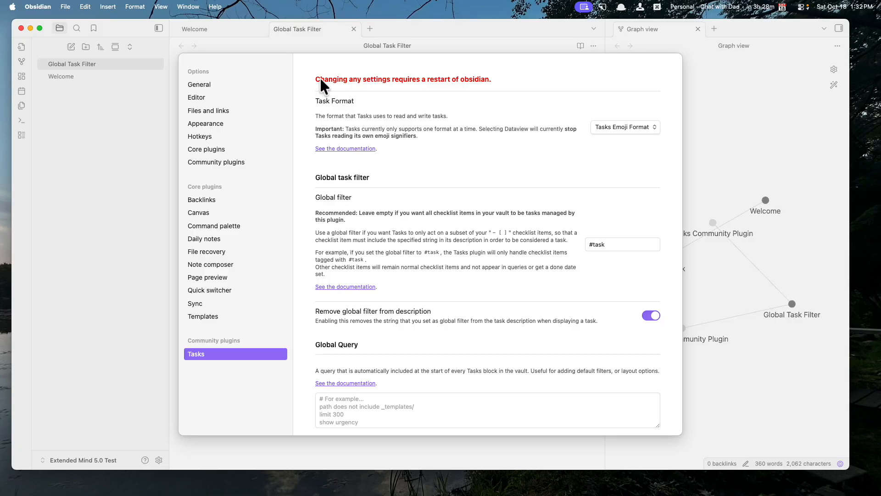
{"action": "left_click", "coordinate": [471, 45]}
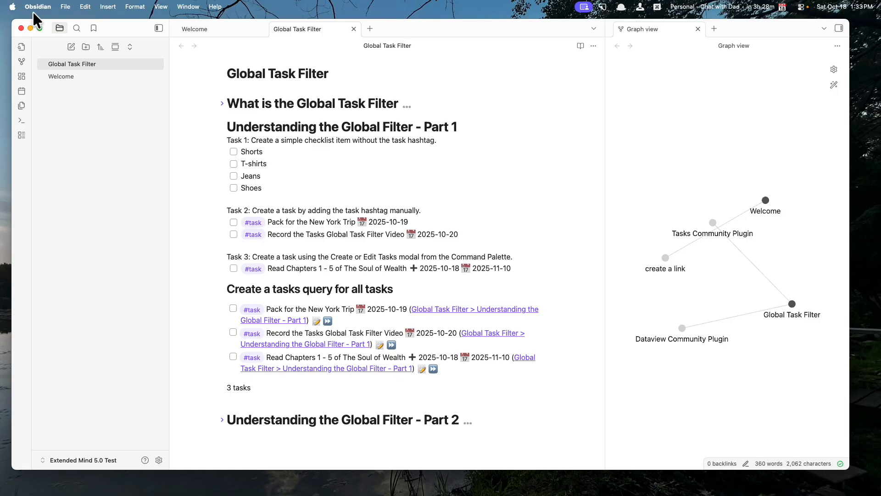
{"action": "left_click", "coordinate": [21, 28]}
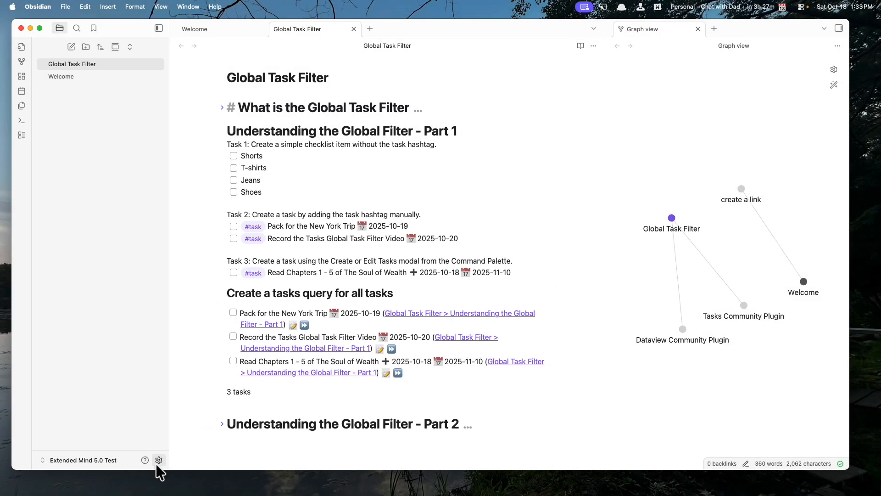
- Review the "Remove global filter from description" setting of the Tasks plugin and compare it with the tasks shown in the note's query
{"action": "left_click", "coordinate": [158, 460]}
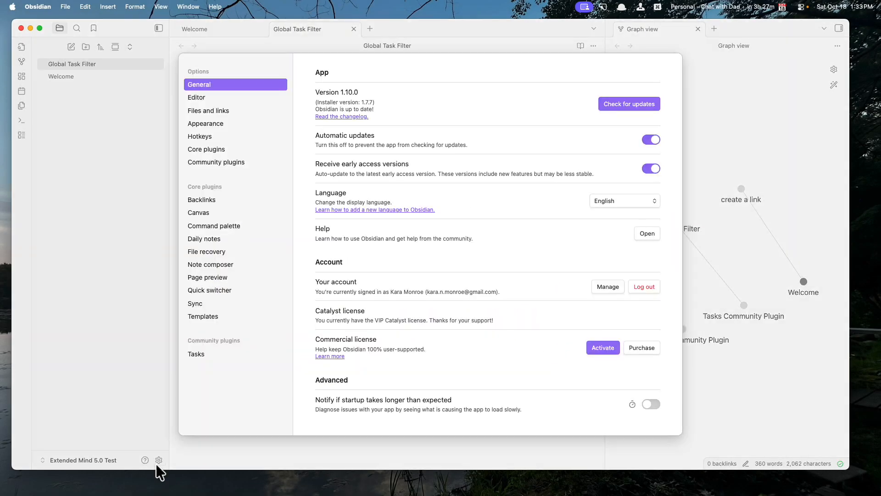
{"action": "left_click", "coordinate": [192, 353]}
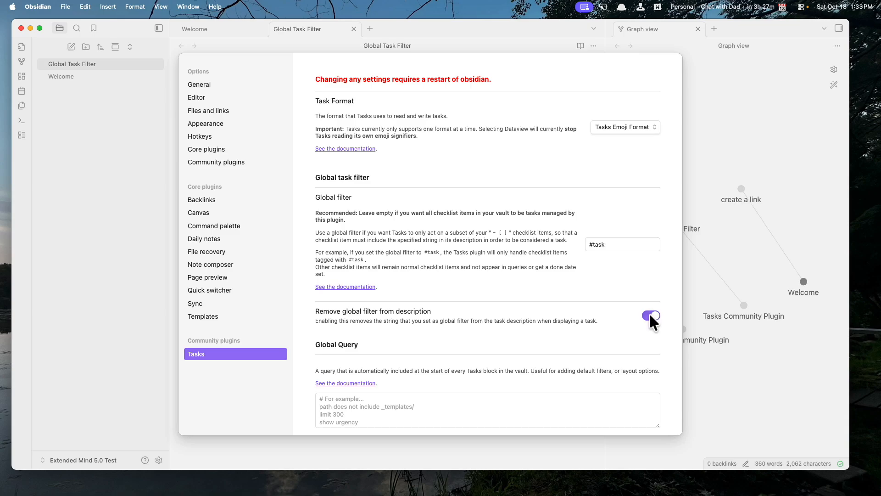
{"action": "left_click", "coordinate": [275, 45]}
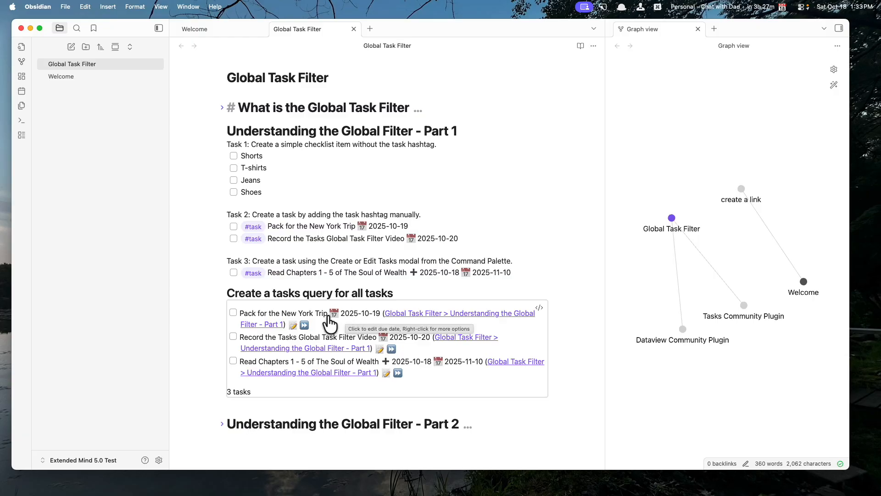
{"action": "left_click", "coordinate": [158, 461]}
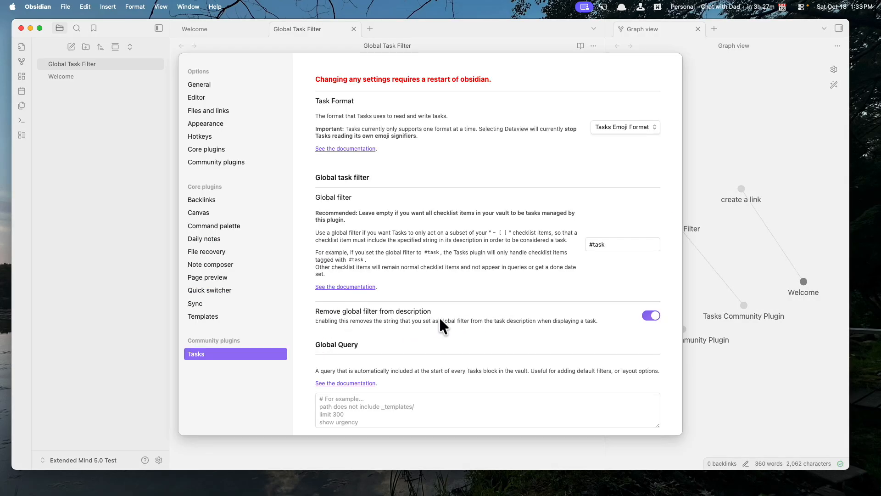
{"action": "left_click", "coordinate": [331, 463]}
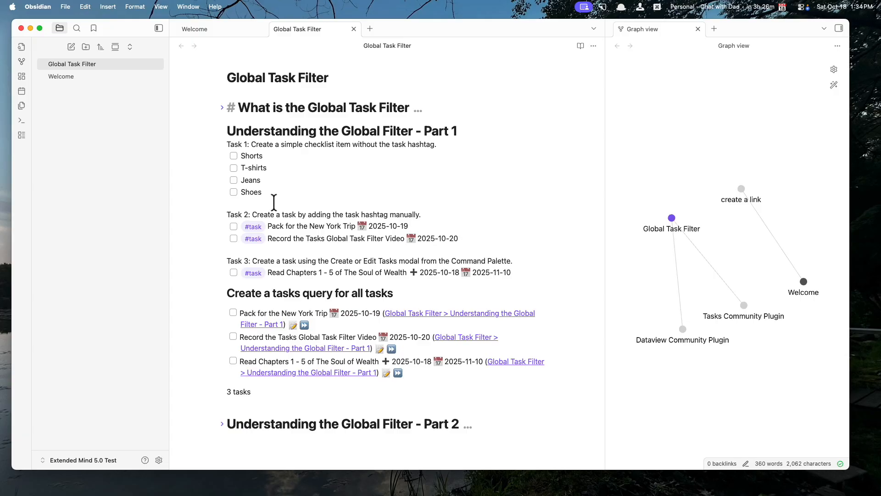
- Change the Tasks plugin's global filter to #✅ and return to the note
{"action": "left_click", "coordinate": [159, 460]}
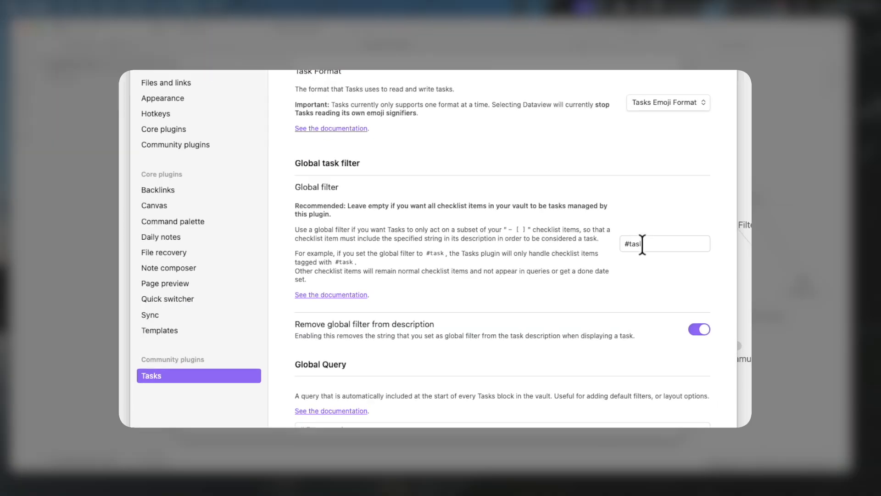
{"action": "left_click_drag", "start_coordinate": [678, 244], "coordinate": [707, 243]}
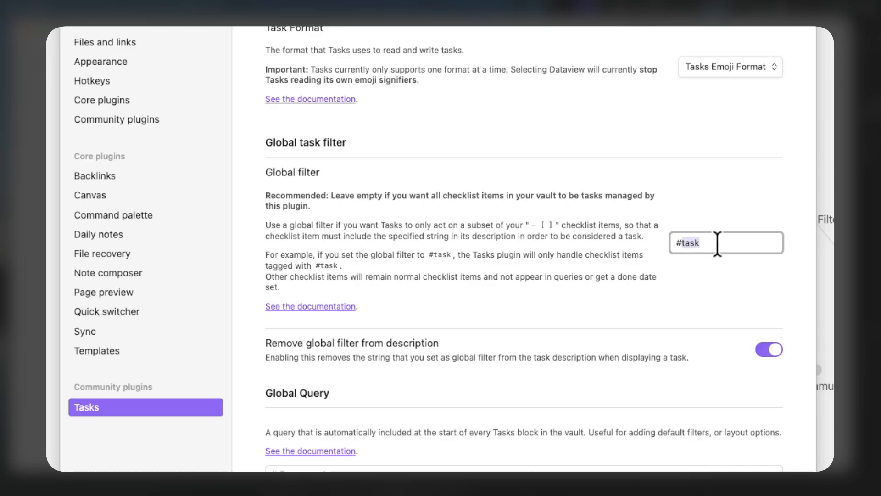
{"action": "key", "text": "BackSpace"}
{"action": "key", "text": "ctrl+super+space"}
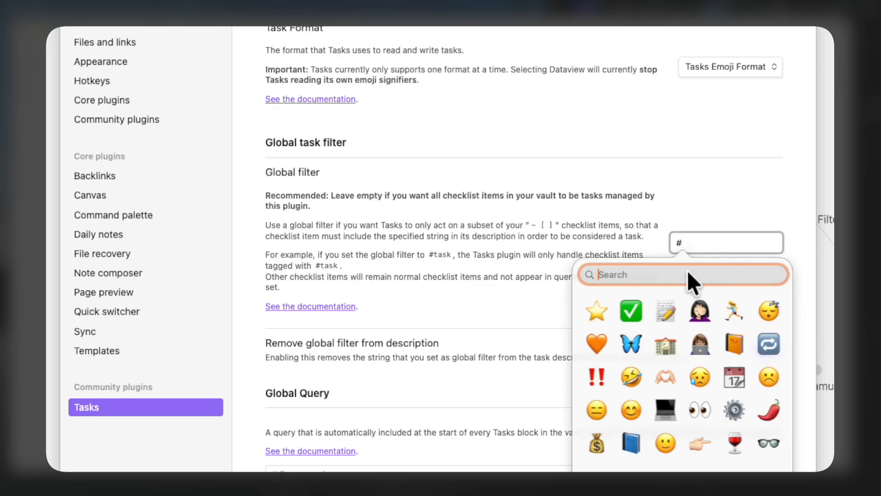
{"action": "left_click", "coordinate": [631, 311]}
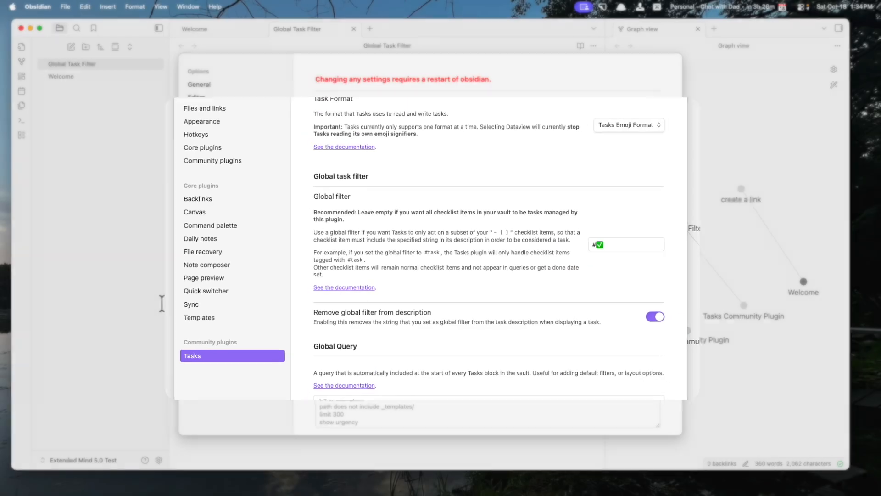
{"action": "left_click", "coordinate": [162, 303]}
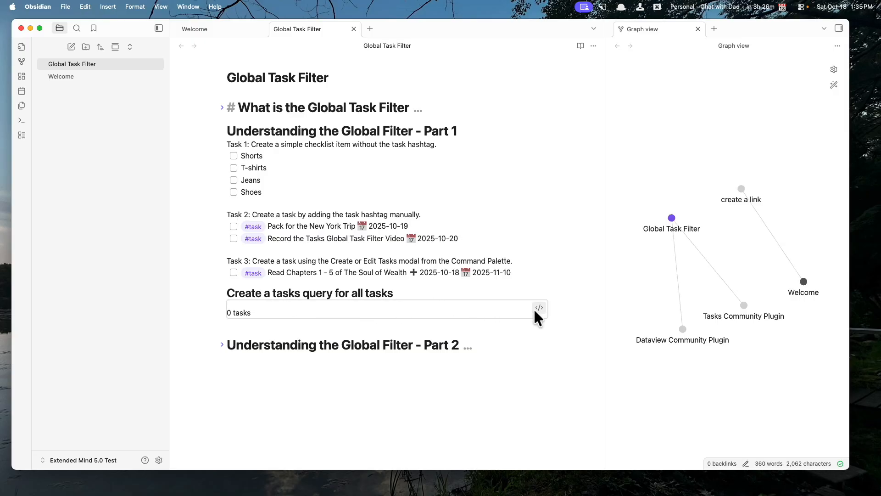
- Expand the Part 2 section and add the checklist item "#✅ Fix my tasks settings" under "Change the Global Filter and see what happens"
{"action": "left_click", "coordinate": [221, 345]}
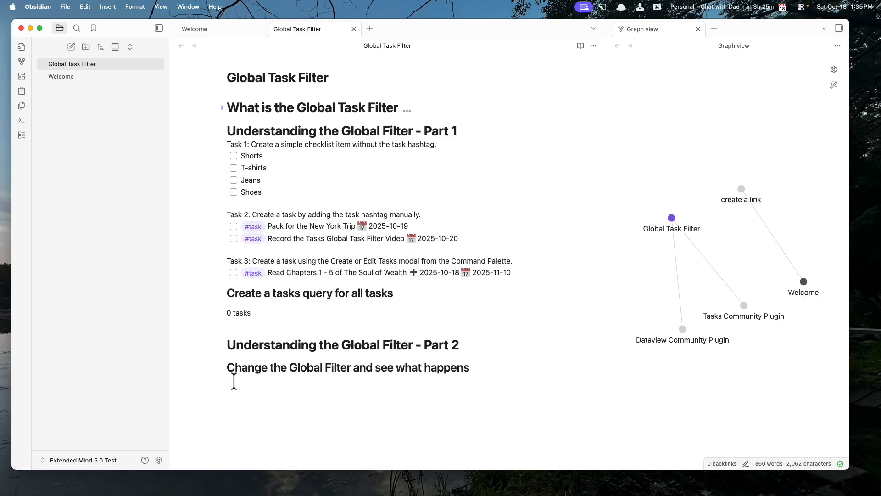
{"action": "type", "text": "- [ ] #"}
{"action": "key", "text": "ctrl+super+space"}
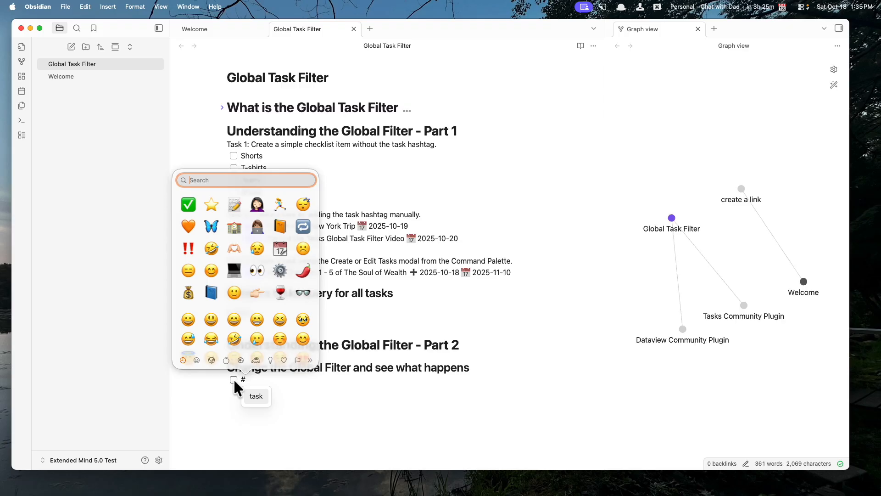
{"action": "key", "text": "Down"}
{"action": "key", "text": "Return"}
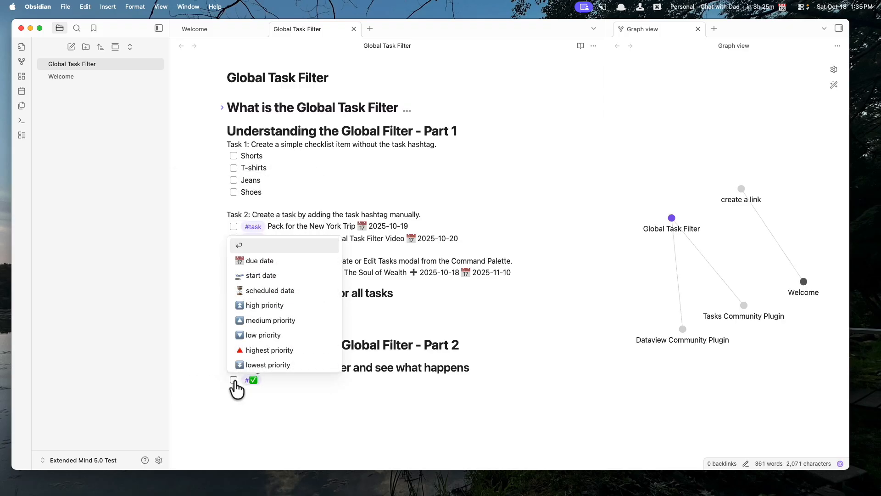
{"action": "type", "text": "Fi"}
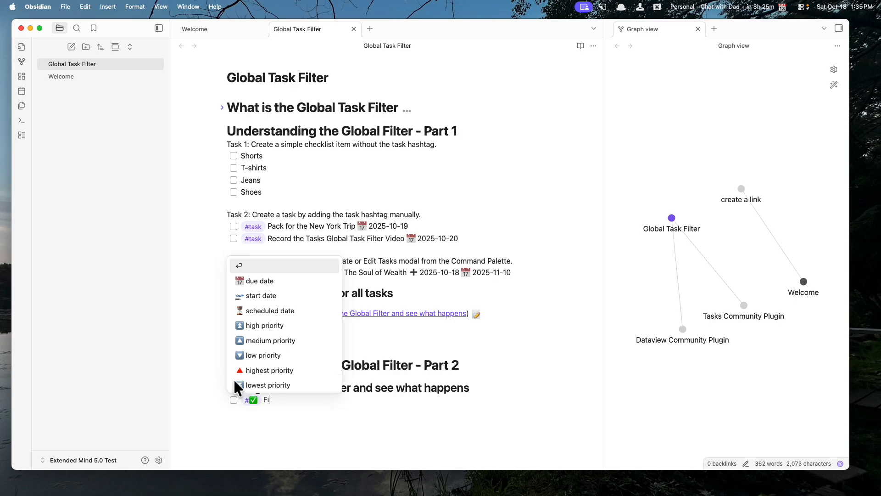
{"action": "type", "text": "x my tasks settings"}
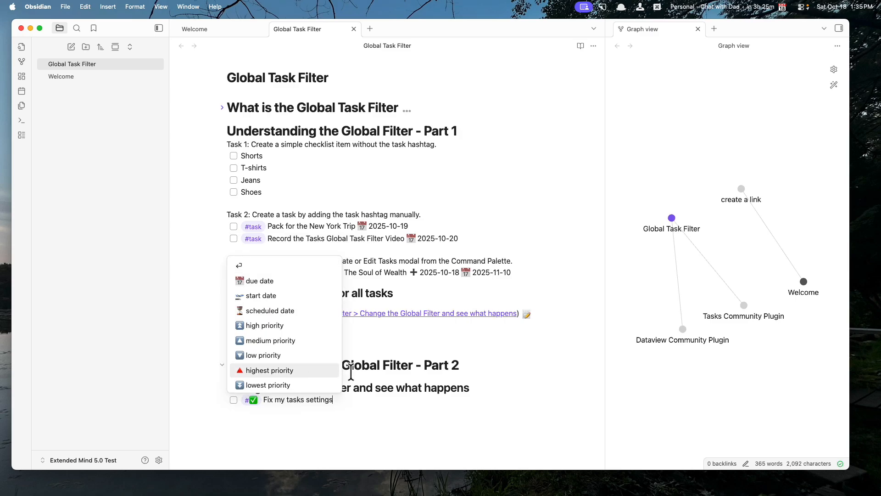
{"action": "key", "text": "Escape"}
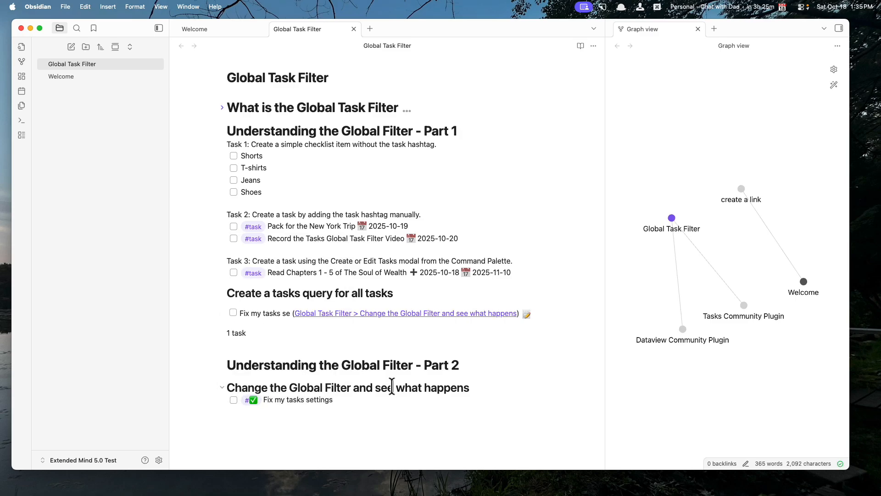
{"action": "left_click", "coordinate": [391, 387]}
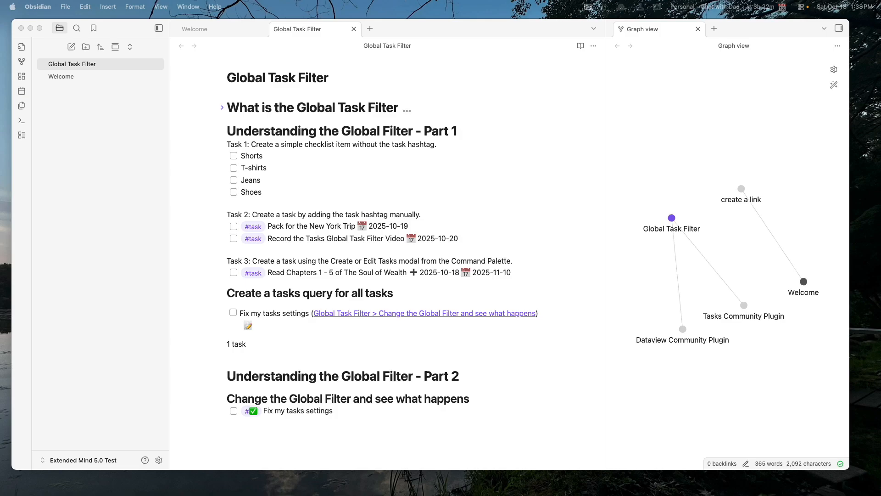
- Set the Tasks plugin's global filter back to #task and check the note's query and the #✅ item
{"action": "left_click", "coordinate": [159, 460]}
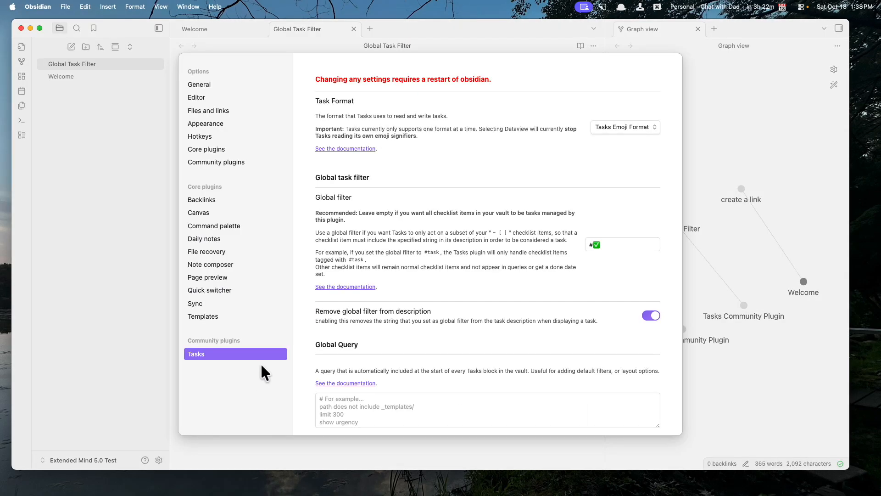
{"action": "left_click", "coordinate": [617, 244]}
{"action": "key", "text": "BackSpace"}
{"action": "type", "text": "task"}
{"action": "left_click", "coordinate": [537, 444]}
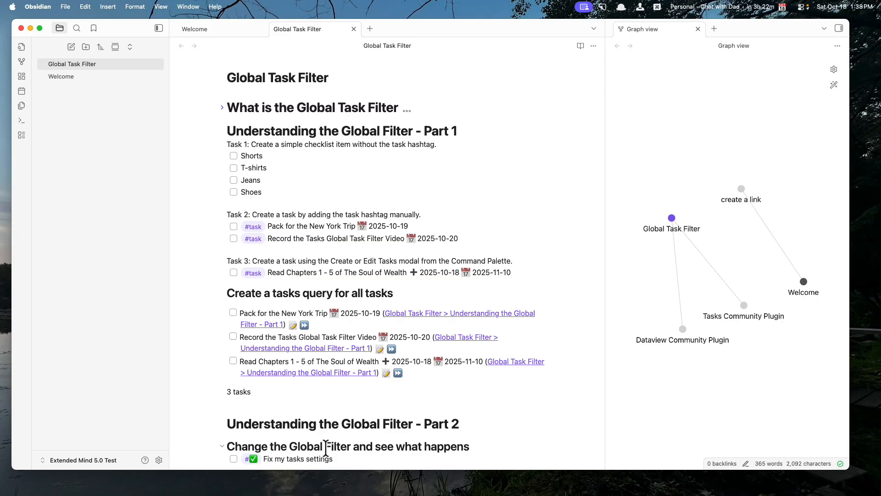
{"action": "scroll", "coordinate": [326, 448], "scroll_direction": "down", "scroll_amount": 2}
{"action": "scroll", "coordinate": [324, 437], "scroll_direction": "down", "scroll_amount": 3}
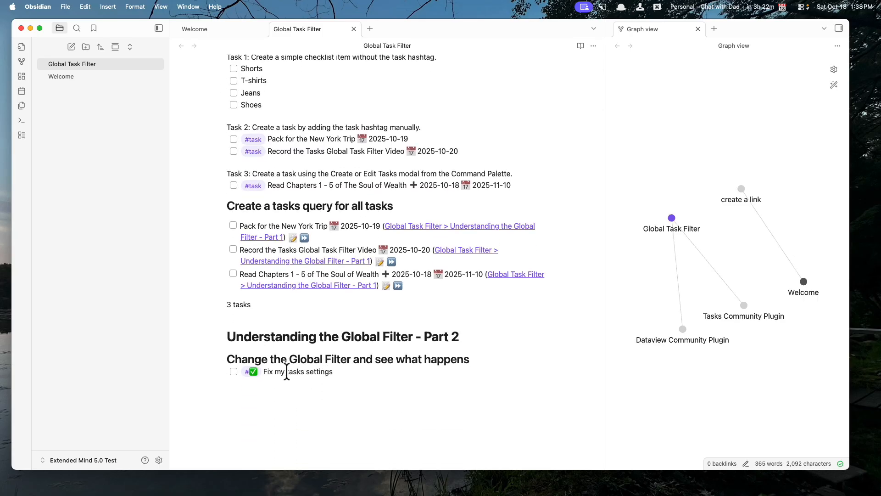